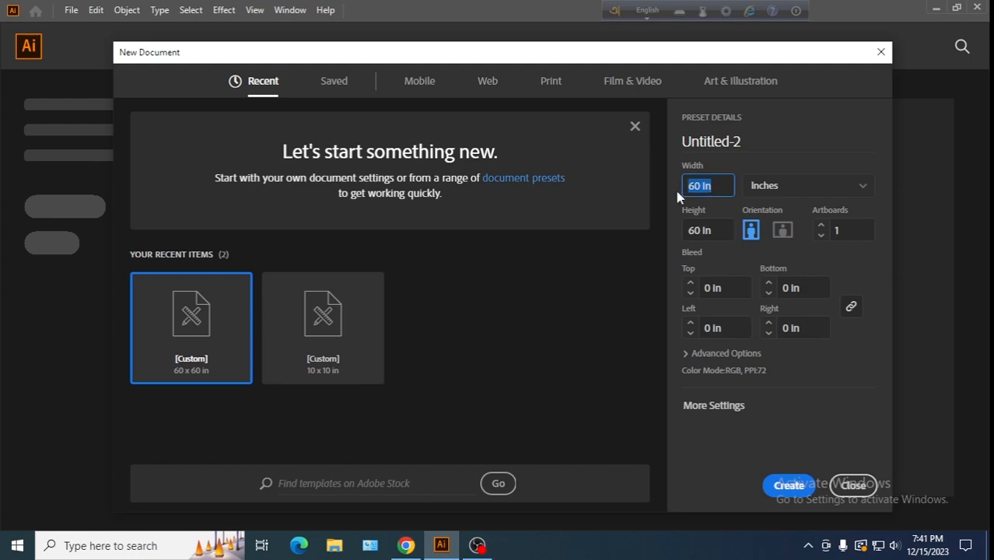
Create a new 15 × 15 inch document with raster effects set to High (300 ppi)
{"action": "type", "text": "15"}
{"action": "left_click_drag", "start_coordinate": [721, 230], "coordinate": [685, 231]}
{"action": "type", "text": "15"}
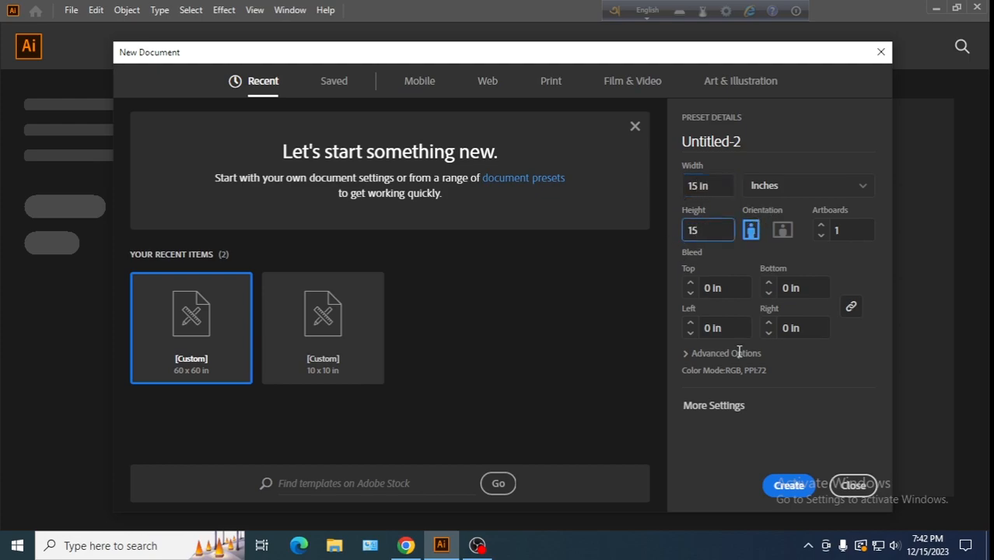
{"action": "left_click", "coordinate": [685, 355]}
{"action": "scroll", "coordinate": [684, 361], "scroll_direction": "down", "scroll_amount": 1}
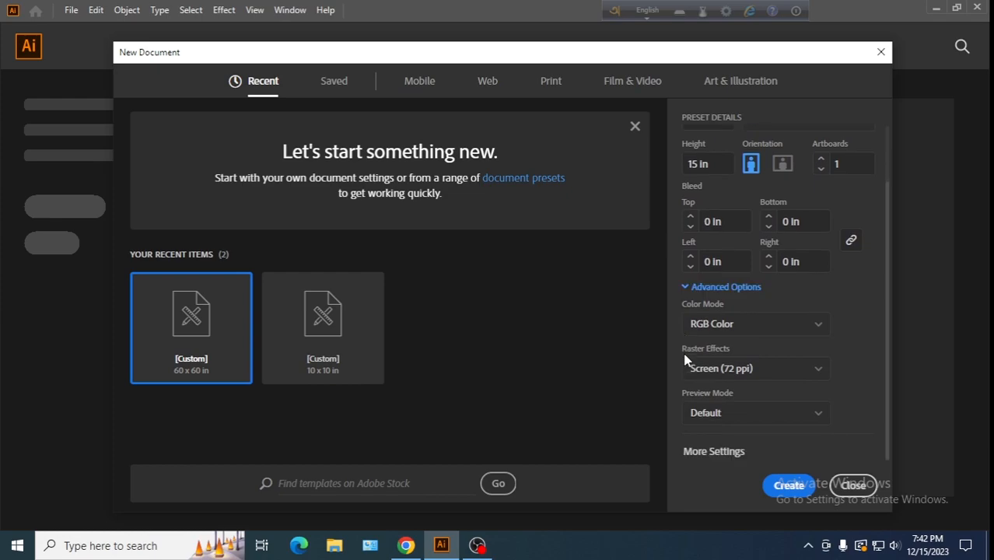
{"action": "left_click", "coordinate": [777, 375]}
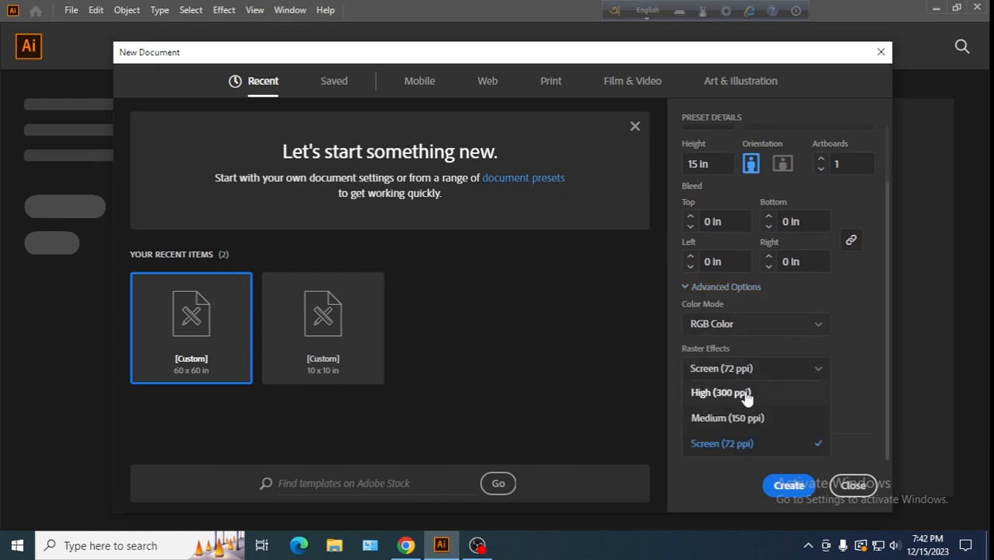
{"action": "left_click", "coordinate": [743, 393]}
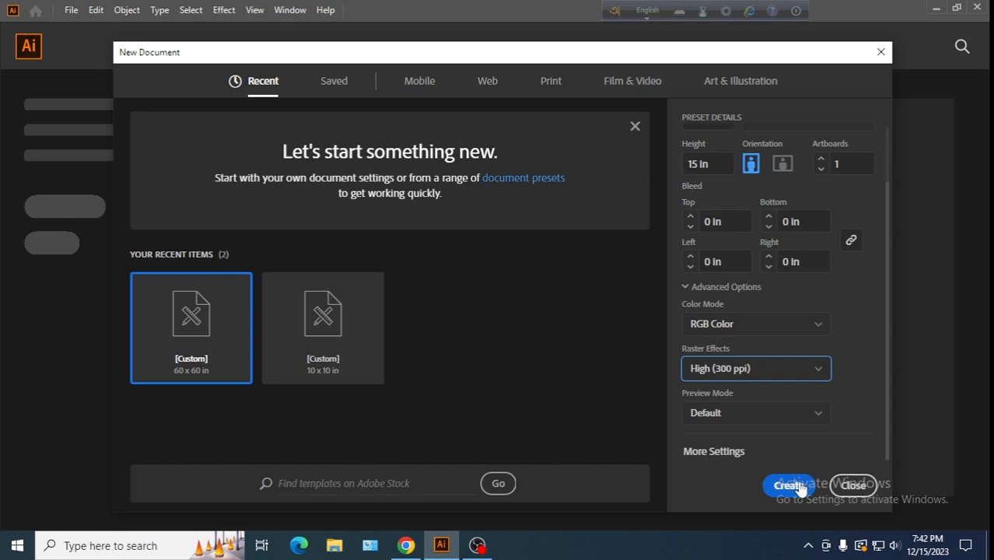
{"action": "left_click", "coordinate": [789, 486]}
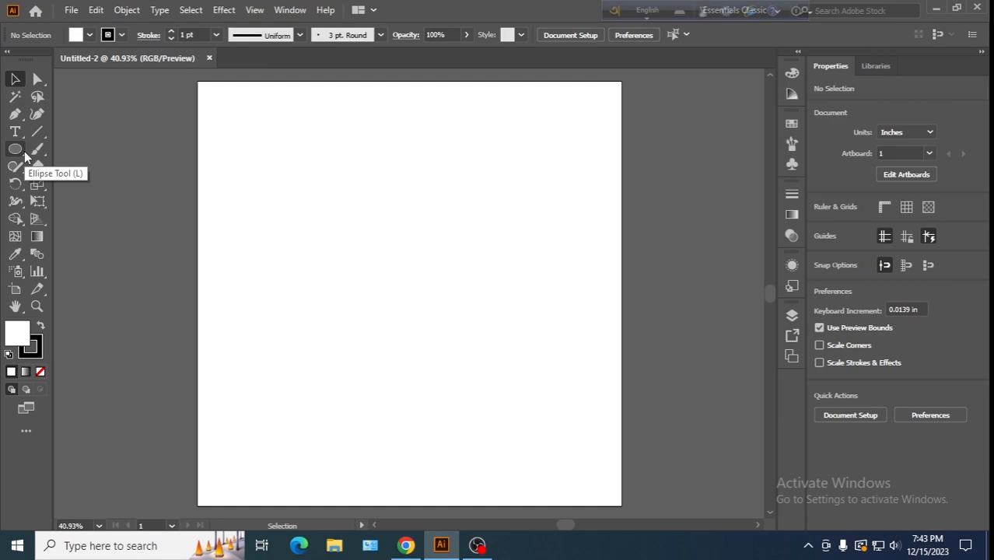
Draw a circle about 5.3 in in diameter near the middle of the artboard
{"action": "left_click", "coordinate": [15, 153]}
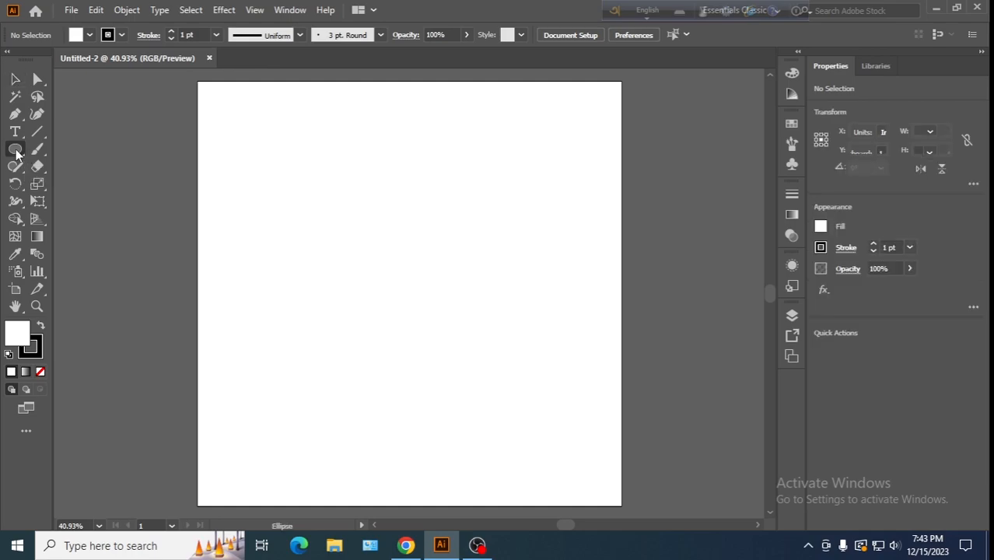
{"action": "left_click", "coordinate": [78, 184]}
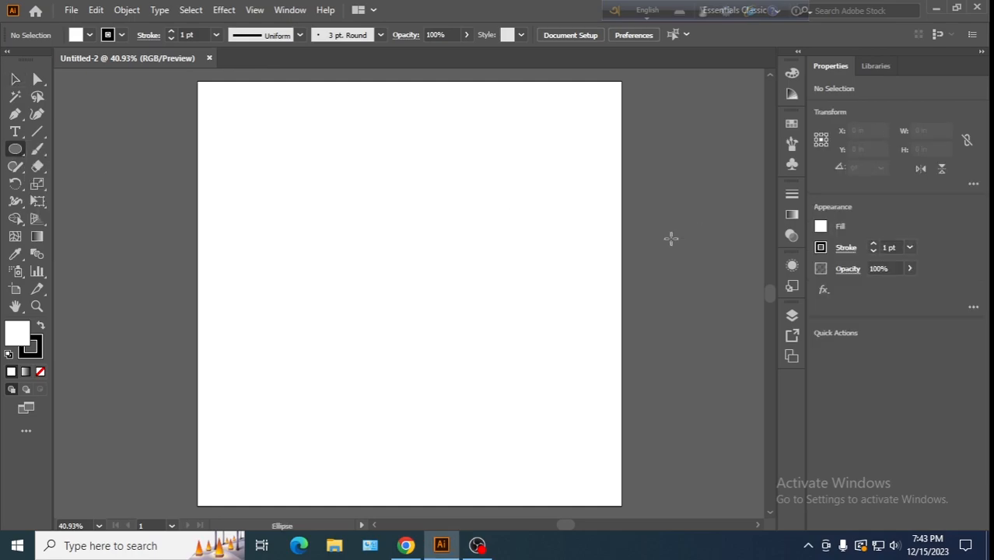
{"action": "left_click_drag", "start_coordinate": [355, 199], "coordinate": [504, 348]}
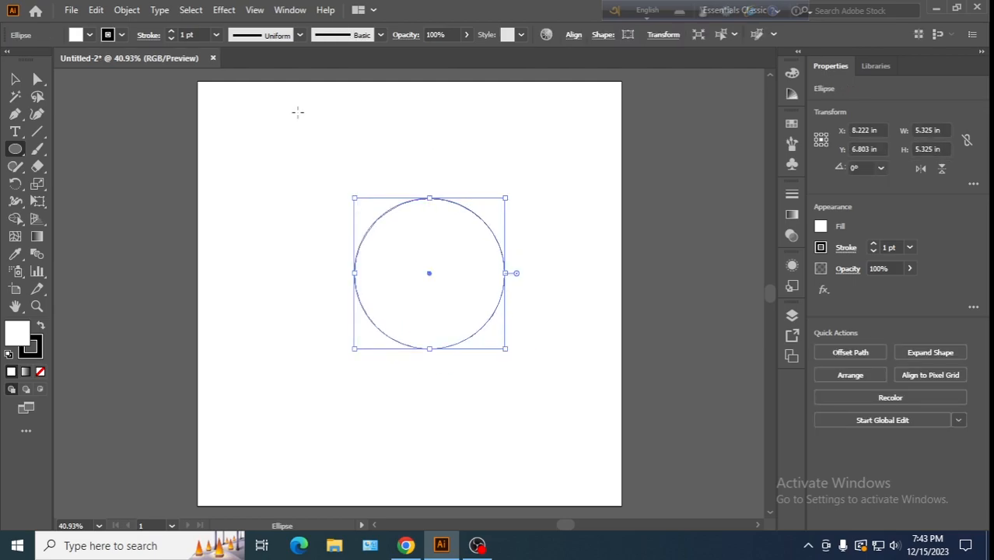
Thicken the circle's black stroke to 27 pt
{"action": "left_click", "coordinate": [216, 35]}
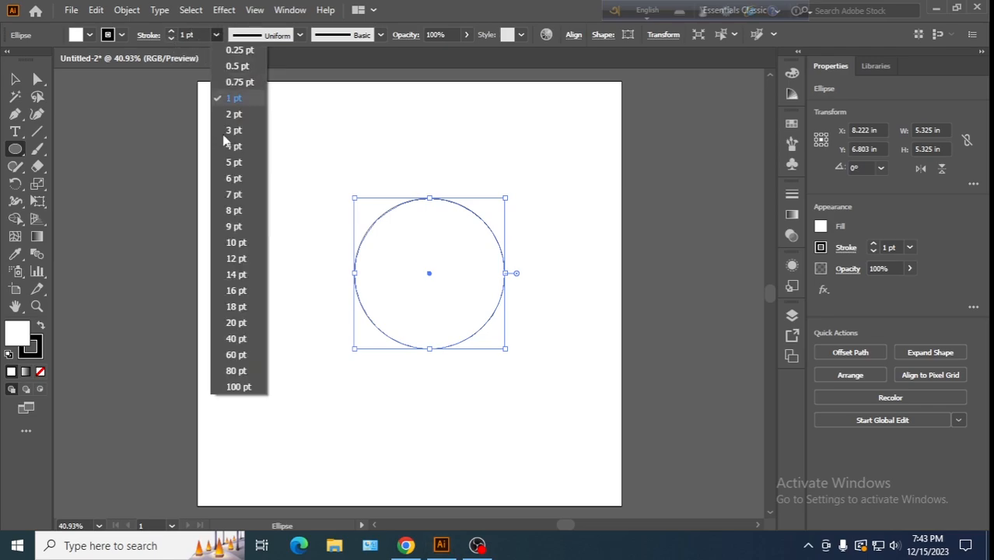
{"action": "left_click", "coordinate": [236, 275]}
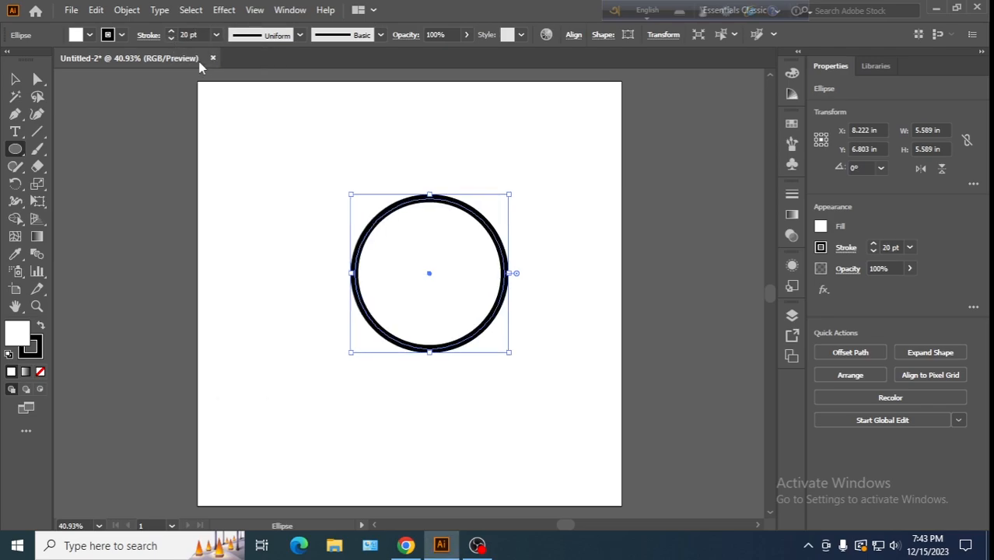
{"action": "left_click", "coordinate": [171, 32]}
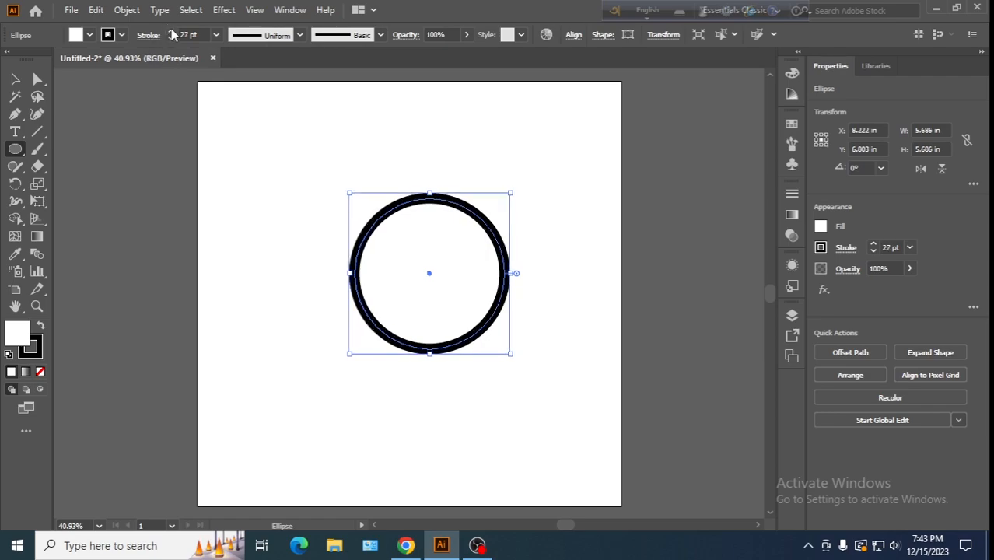
Move the circle horizontally to the left of the artboard's centre and deselect it
{"action": "left_click", "coordinate": [17, 79]}
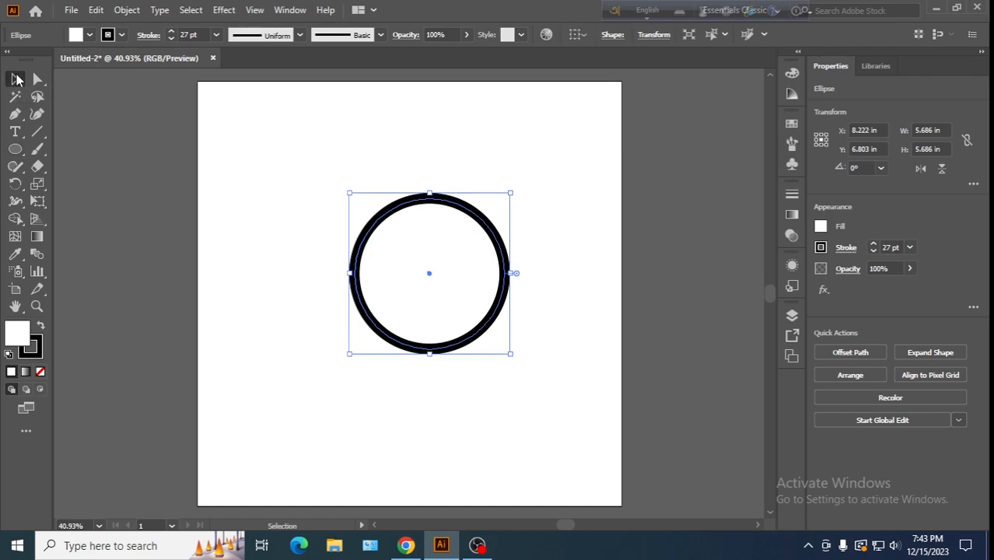
{"action": "left_click", "coordinate": [233, 181]}
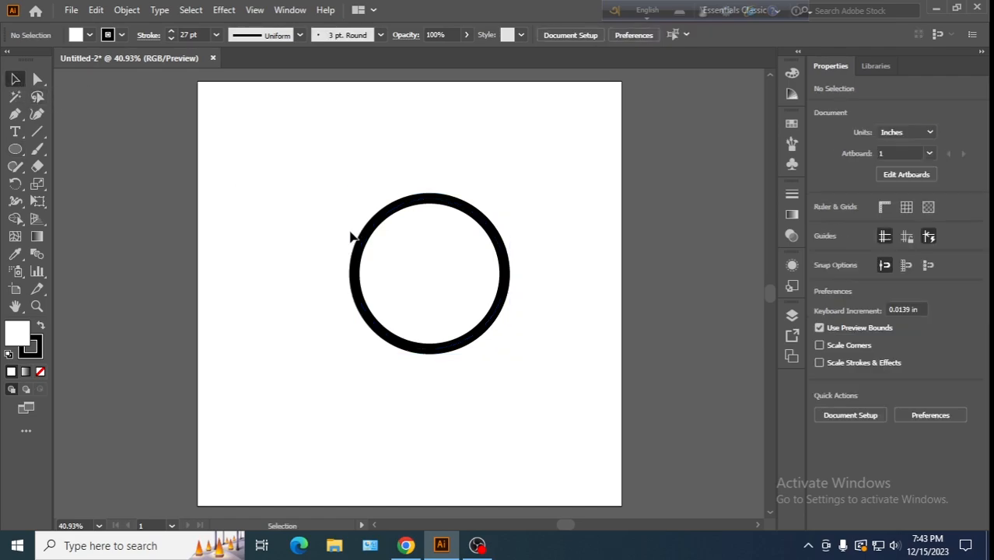
{"action": "mouse_move", "coordinate": [373, 232]}
{"action": "left_mouse_down"}
{"action": "mouse_move", "coordinate": [313, 222]}
{"action": "mouse_move", "coordinate": [291, 229]}
{"action": "left_mouse_up"}
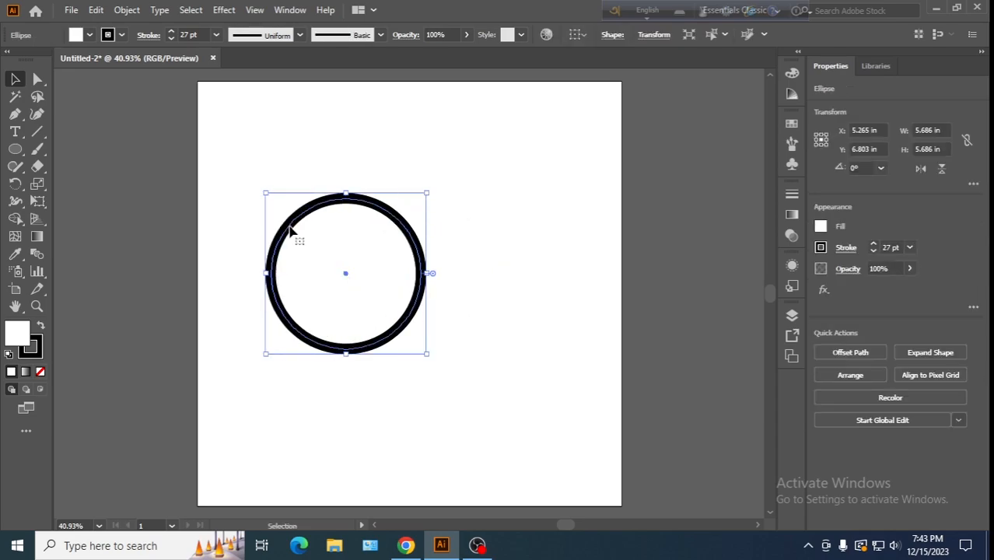
{"action": "left_click", "coordinate": [420, 226]}
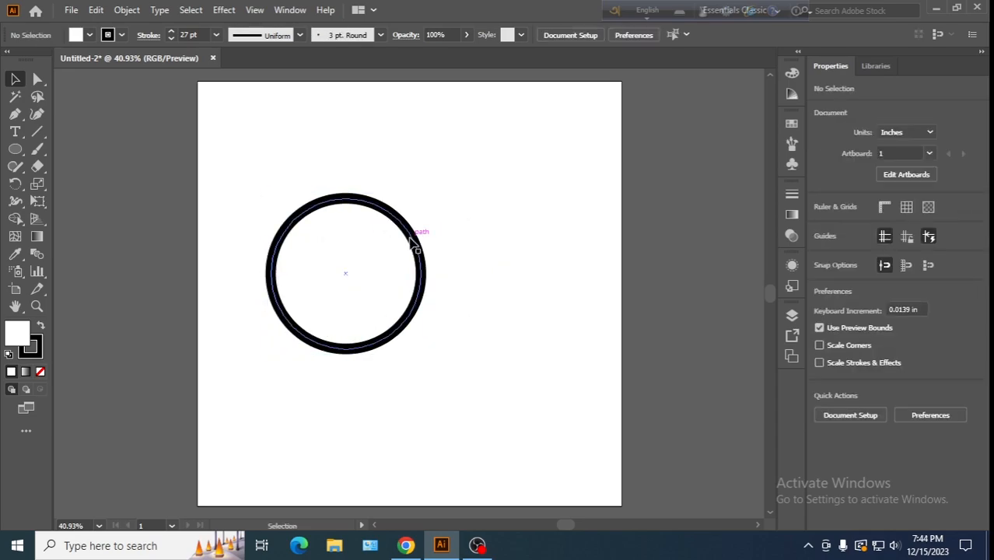
Duplicate the unfilled ring three times: one overlapping its right half, one overlapping below the pair, and a spare off the artboard's left edge
{"action": "mouse_move", "coordinate": [412, 243]}
{"action": "left_mouse_down"}
{"action": "mouse_move", "coordinate": [387, 253]}
{"action": "mouse_move", "coordinate": [465, 250]}
{"action": "left_mouse_up"}
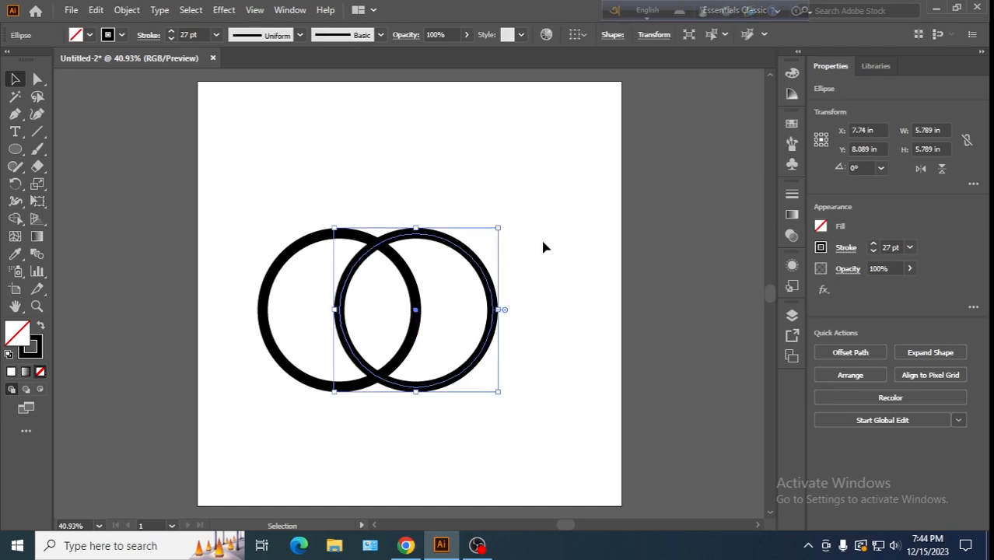
{"action": "left_click", "coordinate": [506, 302]}
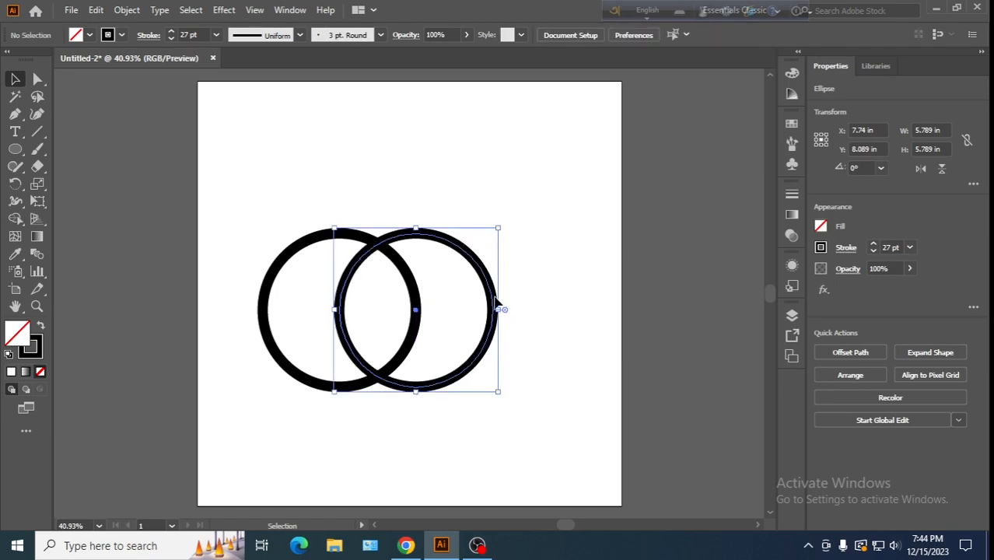
{"action": "left_click_drag", "start_coordinate": [495, 303], "coordinate": [455, 386]}
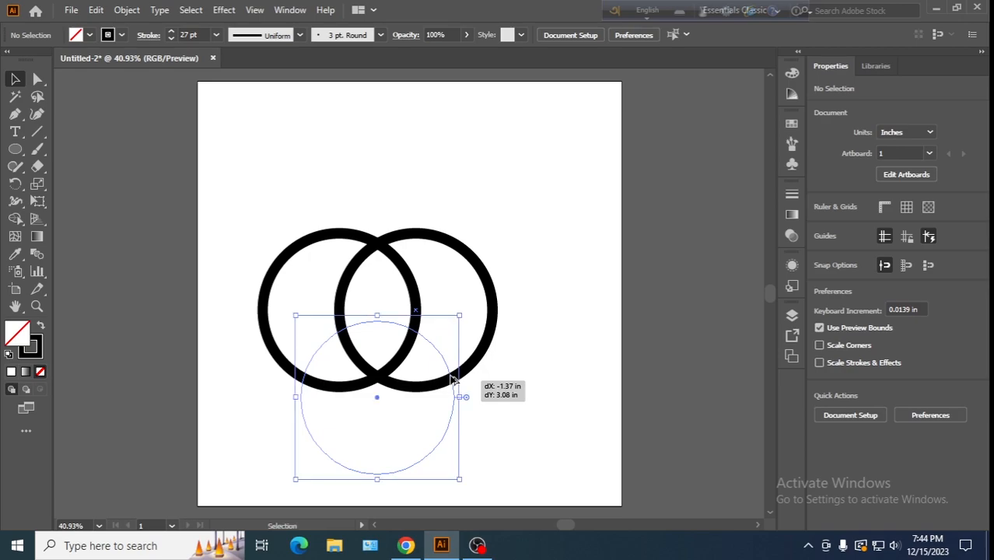
{"action": "left_click", "coordinate": [542, 333]}
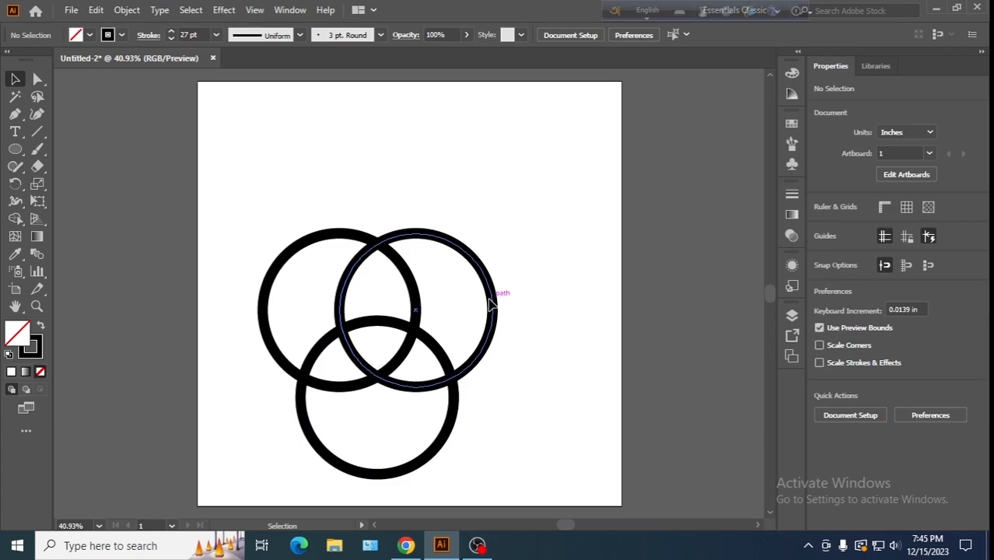
{"action": "left_click_drag", "start_coordinate": [490, 303], "coordinate": [221, 382]}
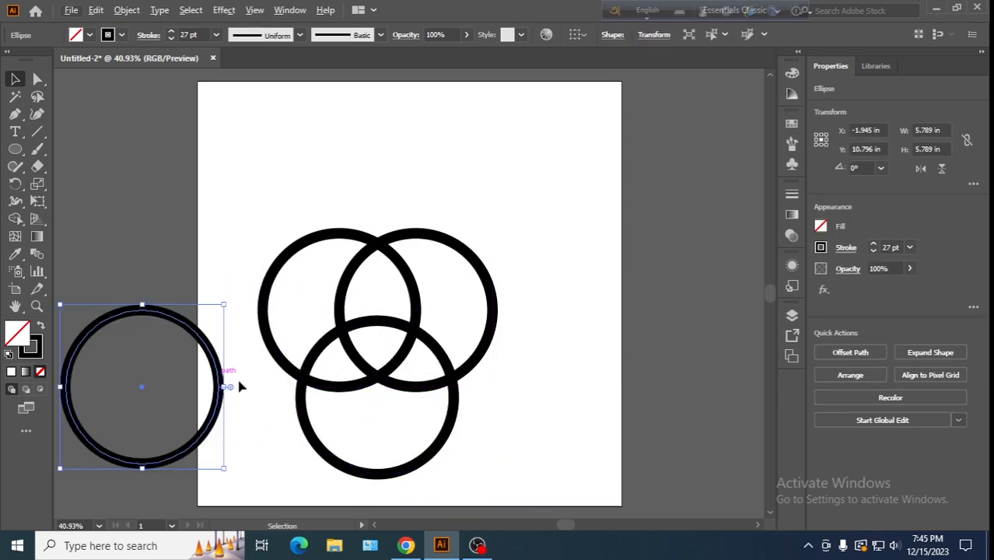
{"action": "left_click", "coordinate": [505, 332]}
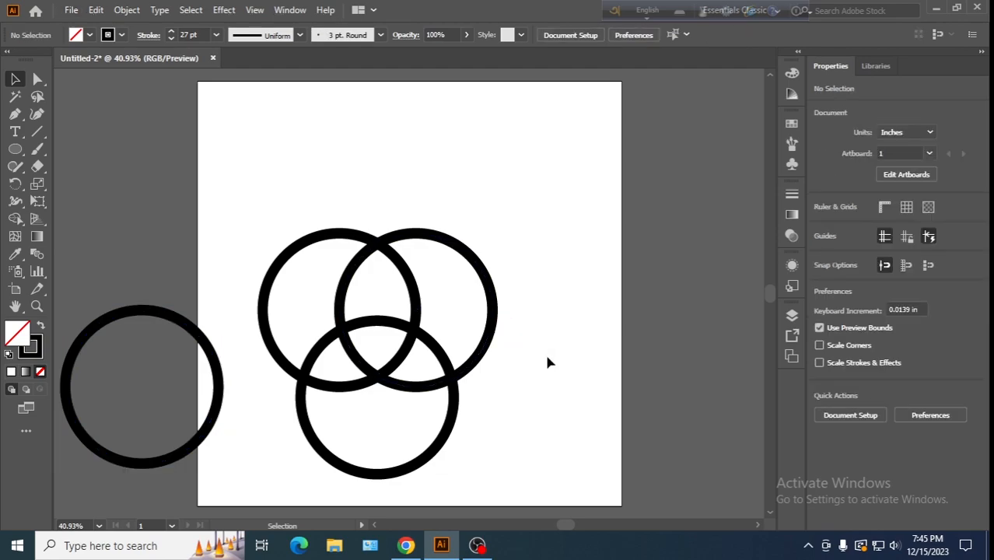
Group the two upper rings and align the group with the lower ring on their horizontal centres
{"action": "left_click_drag", "start_coordinate": [271, 218], "coordinate": [521, 263]}
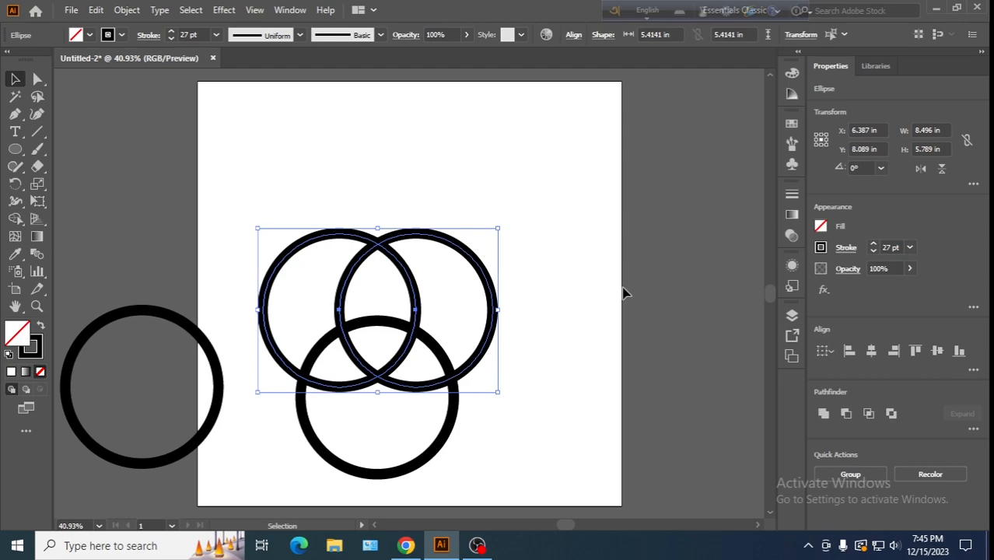
{"action": "key", "text": "ctrl+g"}
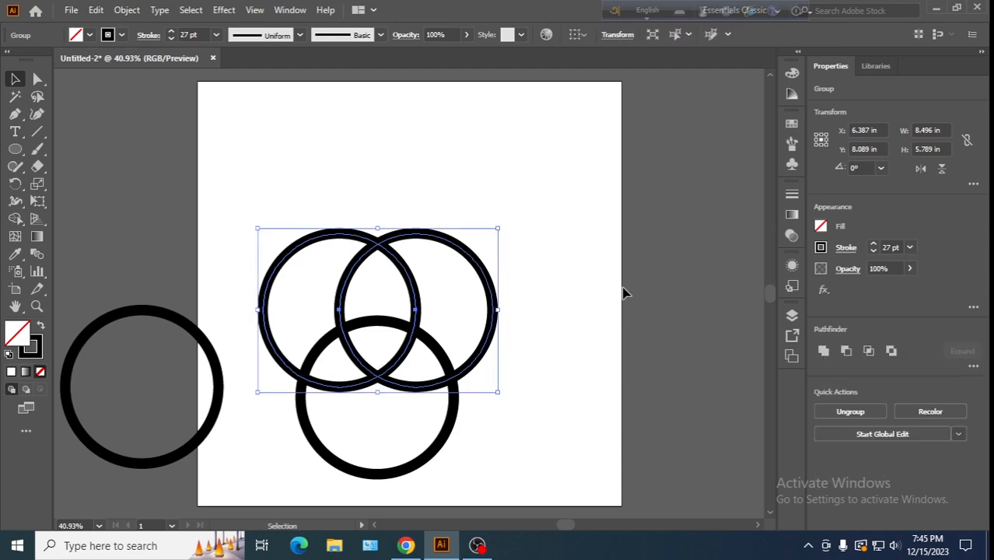
{"action": "left_click", "coordinate": [580, 294]}
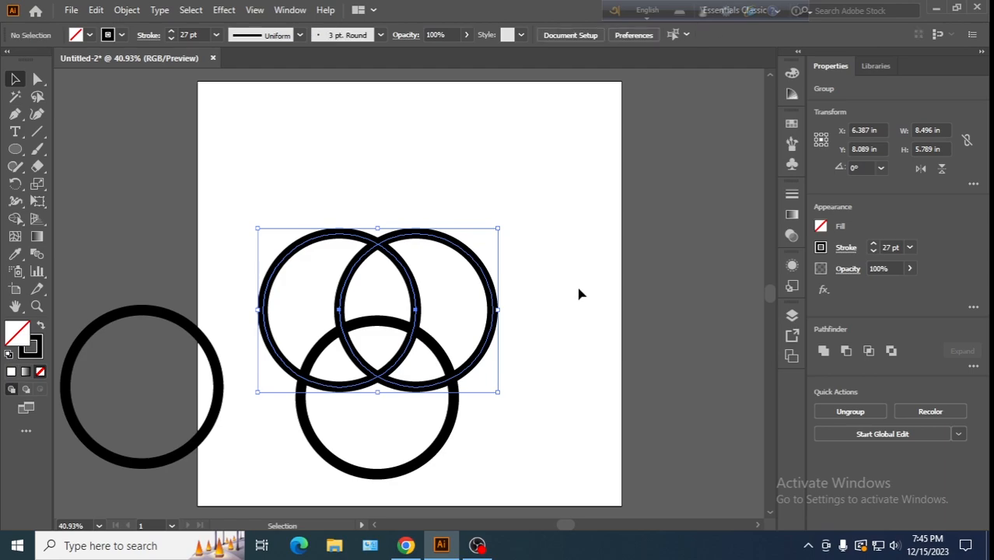
{"action": "left_click_drag", "start_coordinate": [277, 212], "coordinate": [486, 462]}
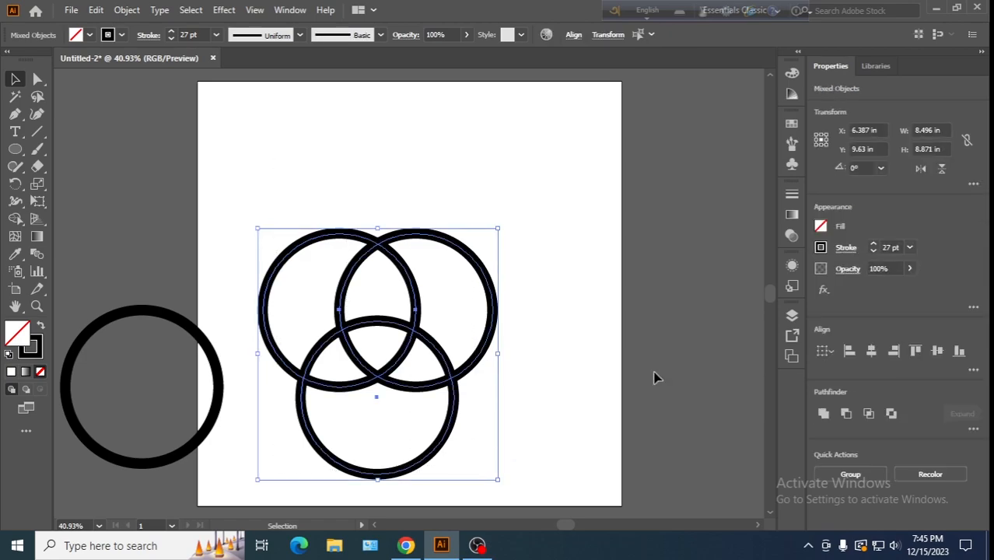
{"action": "left_click", "coordinate": [872, 353]}
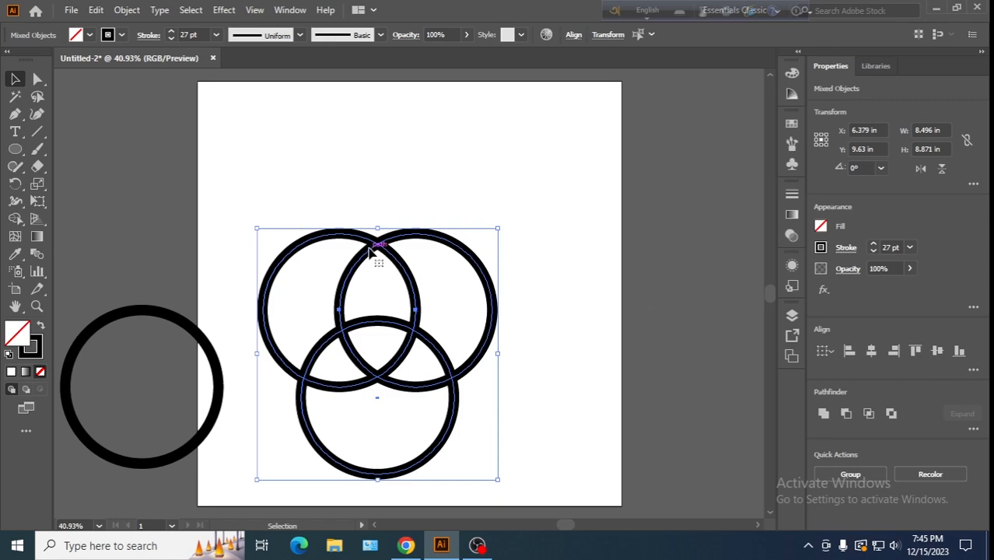
Move the three overlapping rings up toward the artboard's middle and expand their fill and stroke
{"action": "left_click_drag", "start_coordinate": [375, 248], "coordinate": [387, 170]}
{"action": "left_click", "coordinate": [126, 11]}
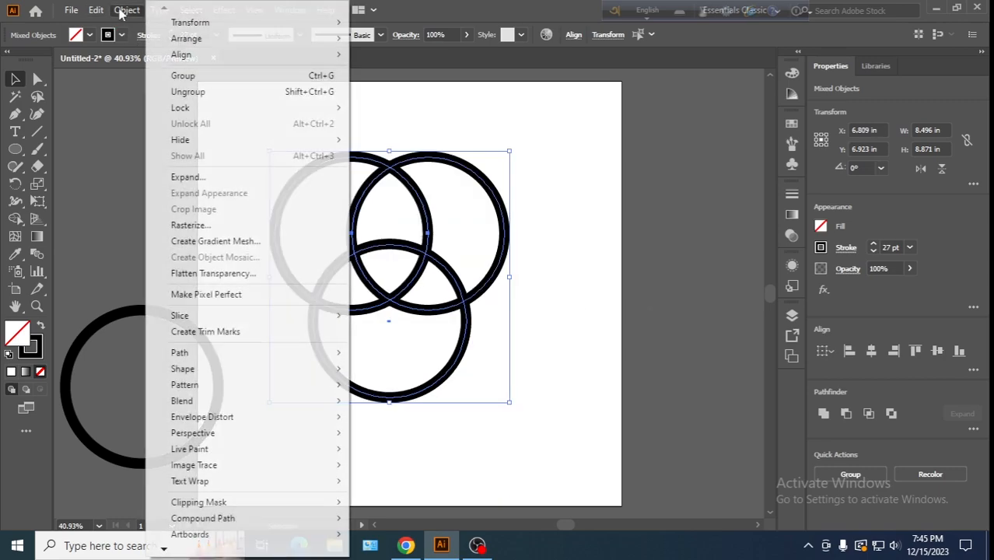
{"action": "left_click", "coordinate": [198, 178]}
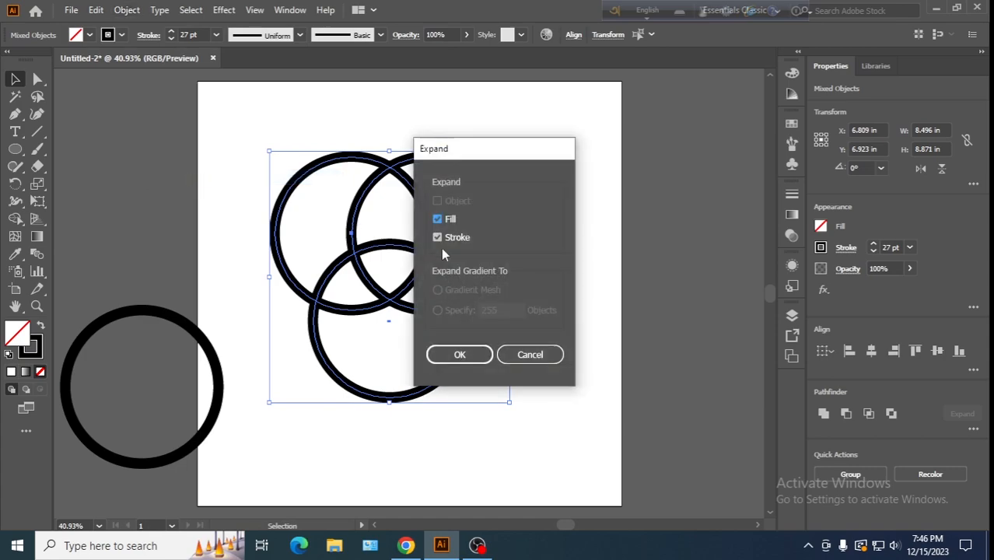
{"action": "left_click", "coordinate": [461, 355]}
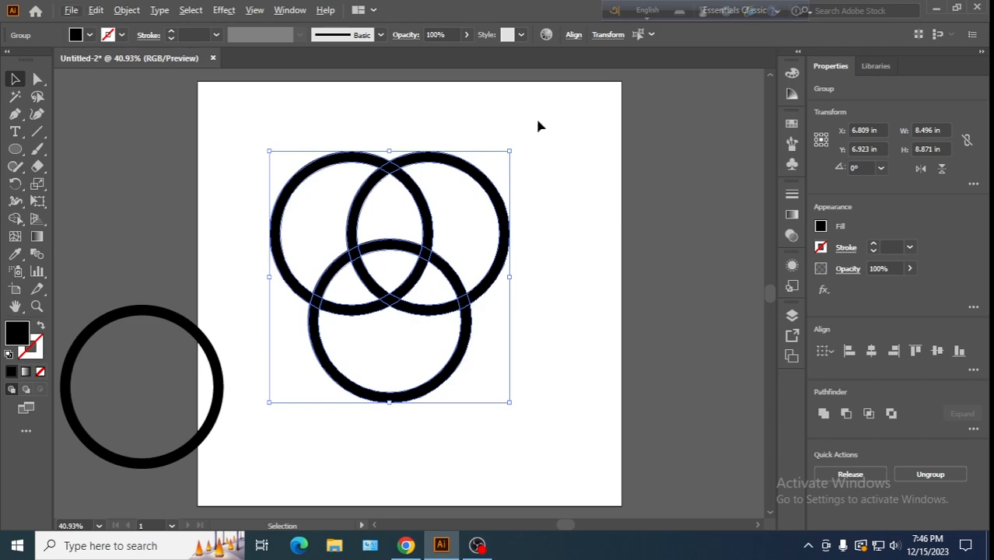
Remove the outer arcs of the three rings with the Shape Builder tool, leaving a three-pointed triquetra knot
{"action": "left_click", "coordinate": [16, 220]}
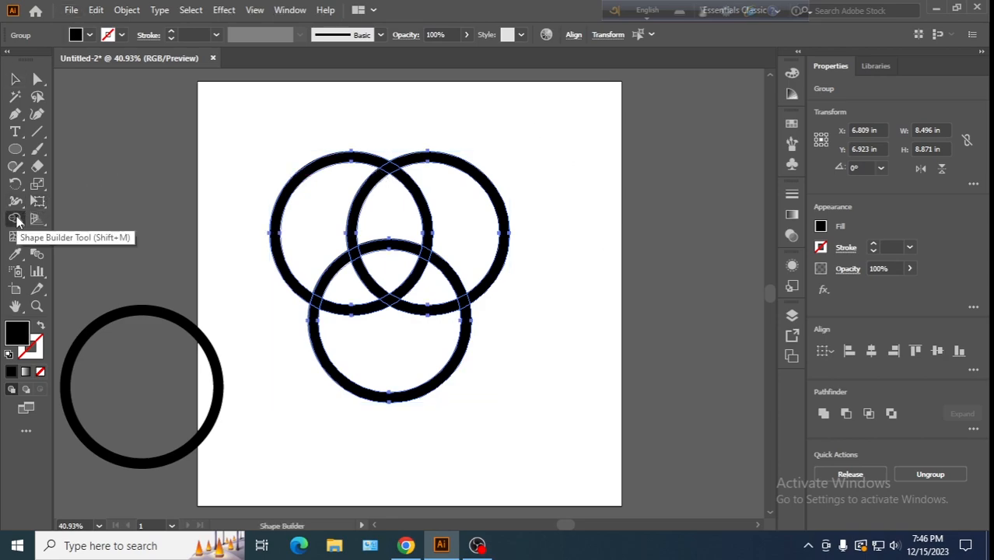
{"action": "right_click", "coordinate": [17, 220]}
{"action": "left_click", "coordinate": [64, 222]}
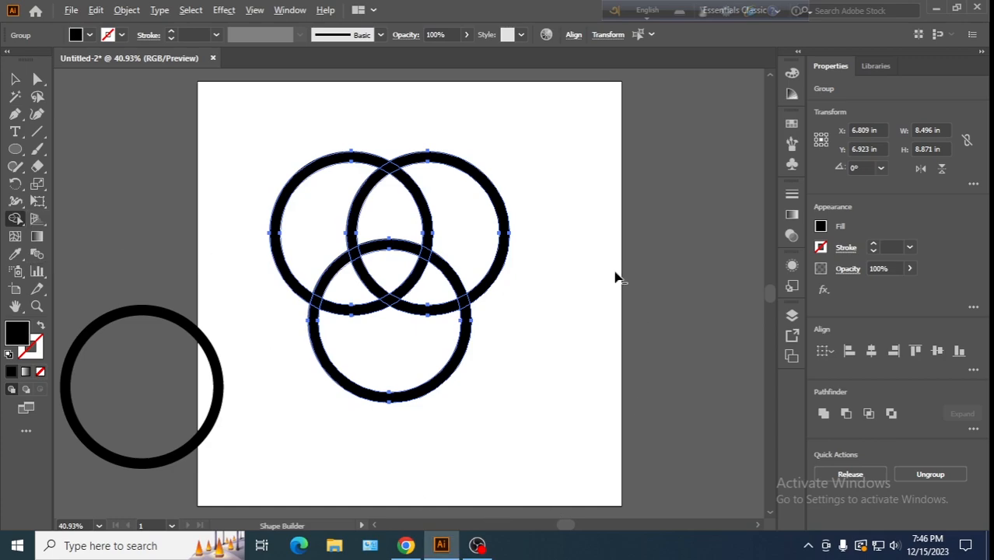
{"action": "mouse_move", "coordinate": [478, 125]}
{"action": "left_mouse_down"}
{"action": "mouse_move", "coordinate": [492, 303]}
{"action": "mouse_move", "coordinate": [462, 352]}
{"action": "mouse_move", "coordinate": [366, 368]}
{"action": "mouse_move", "coordinate": [282, 329]}
{"action": "mouse_move", "coordinate": [263, 274]}
{"action": "mouse_move", "coordinate": [362, 119]}
{"action": "mouse_move", "coordinate": [388, 122]}
{"action": "mouse_move", "coordinate": [469, 177]}
{"action": "left_mouse_up"}
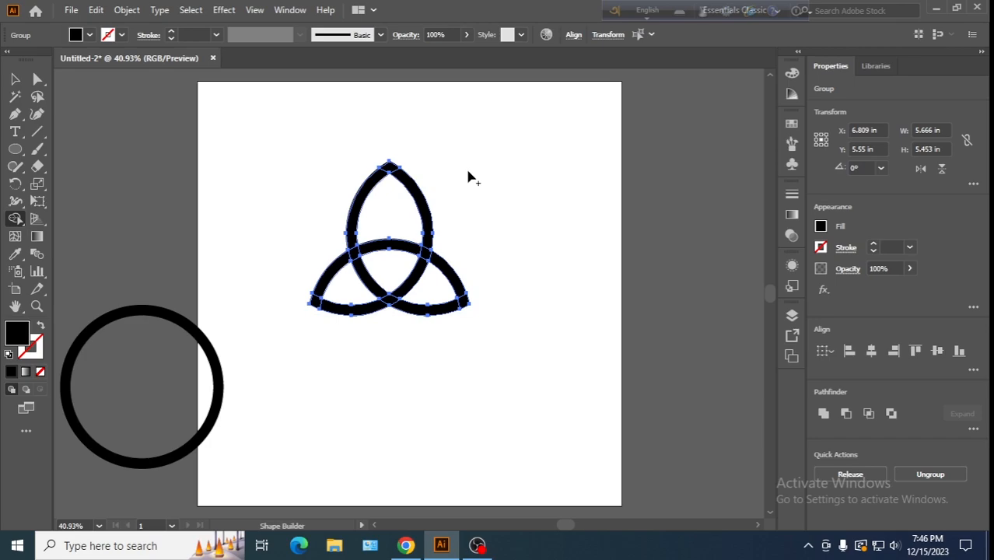
{"action": "key", "text": "v"}
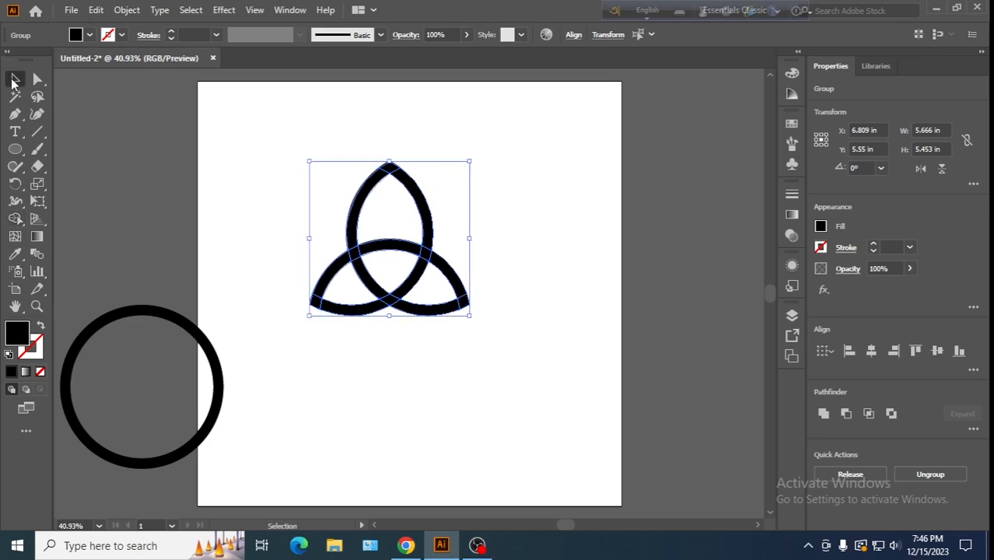
{"action": "left_click", "coordinate": [509, 196]}
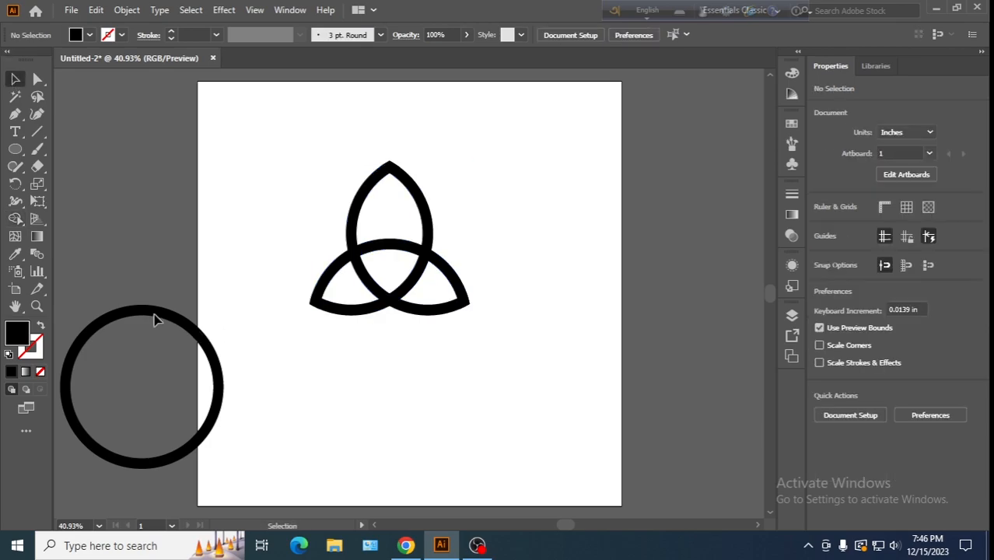
Place the spare ring over the triquetra knot, scaled down and centred horizontally so the three points extend beyond it
{"action": "left_click_drag", "start_coordinate": [155, 312], "coordinate": [405, 200]}
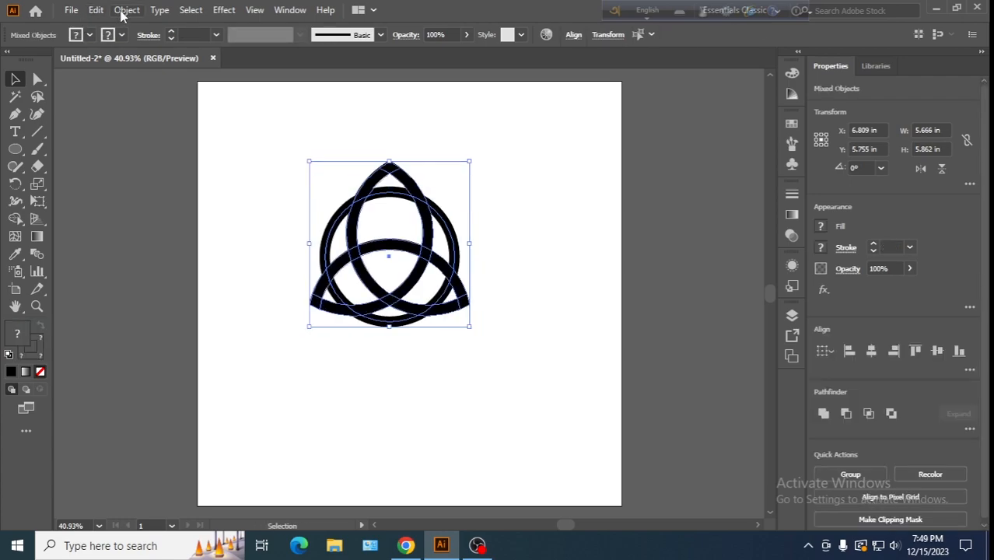
Expand the fill and stroke of the selected circle and triquetra knot
{"action": "left_click", "coordinate": [126, 10]}
{"action": "left_click", "coordinate": [223, 177]}
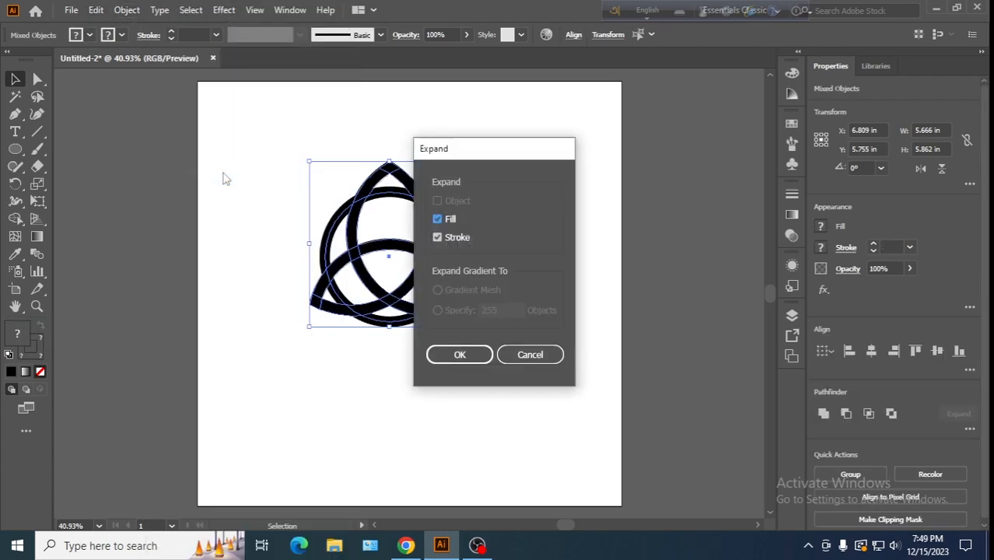
{"action": "left_click", "coordinate": [458, 359]}
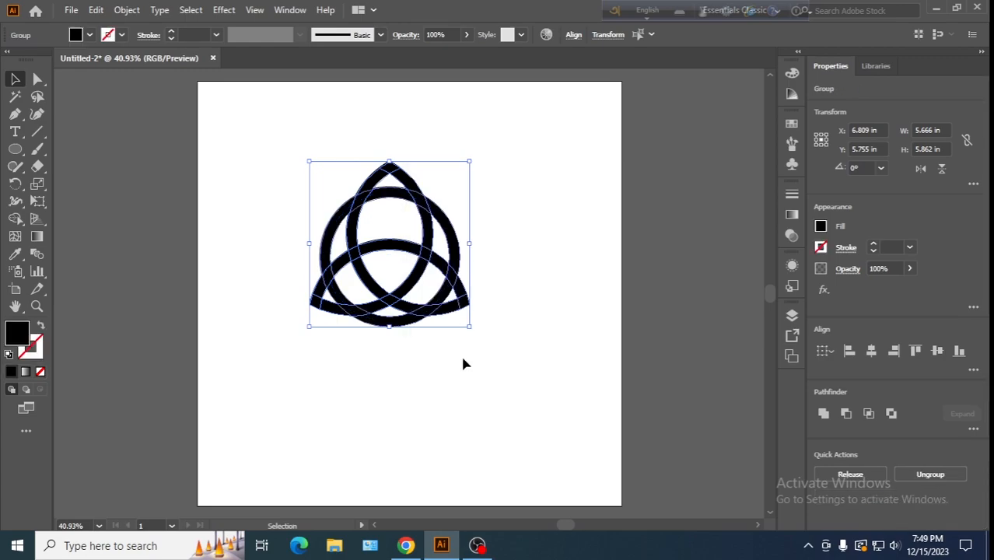
{"action": "key", "text": "a"}
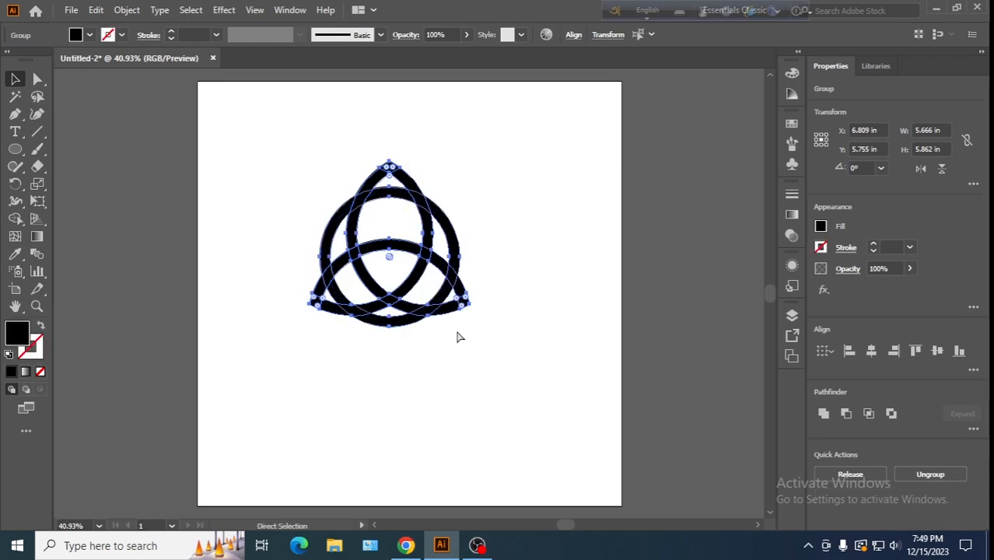
With the Shape Builder tool and an RGB Red fill, merge the upright loop's top, crossing over the circle on its left side and stopping at it on the right
{"action": "key", "text": "ctrl+equal"}
{"action": "key", "text": "ctrl+equal"}
{"action": "key", "text": "ctrl+equal"}
{"action": "key", "text": "v"}
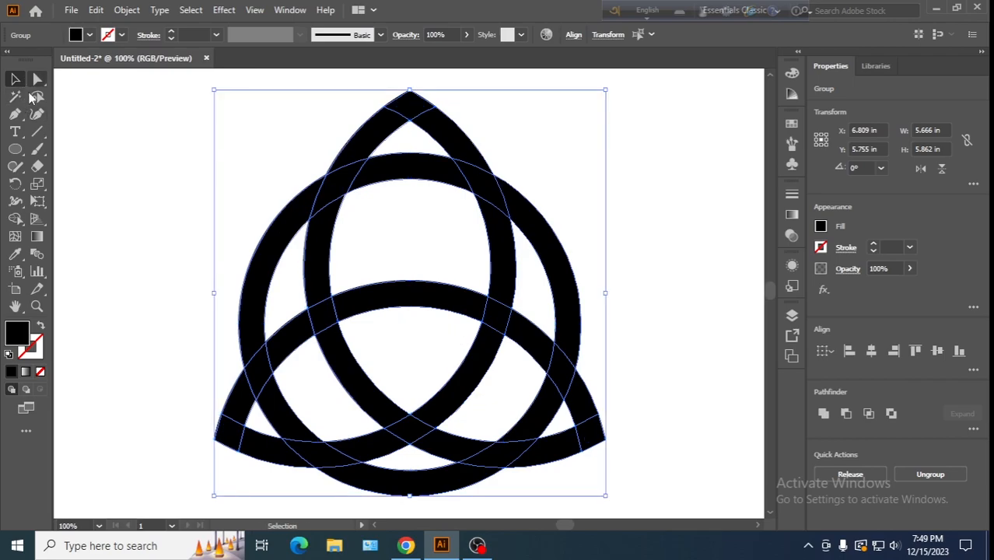
{"action": "left_click", "coordinate": [15, 220]}
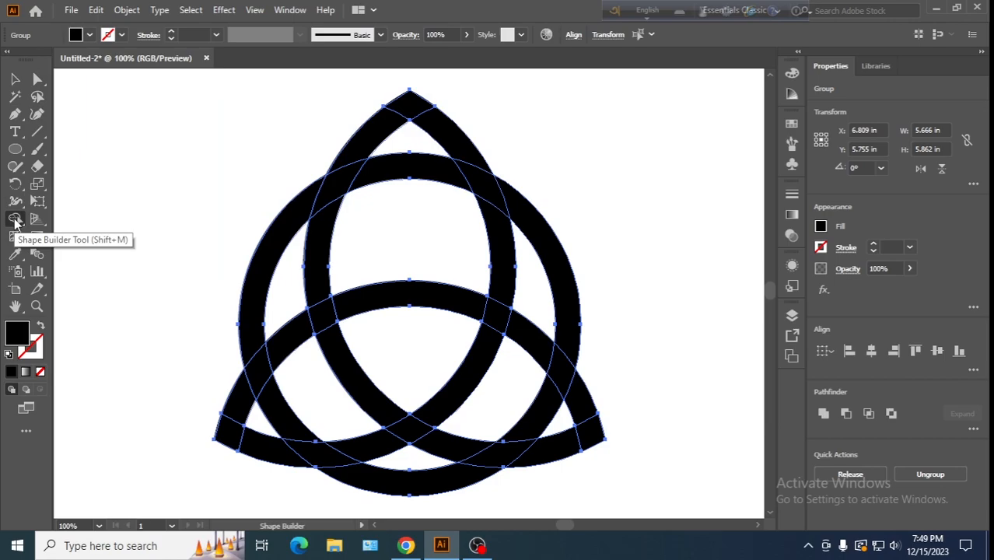
{"action": "left_click", "coordinate": [89, 34]}
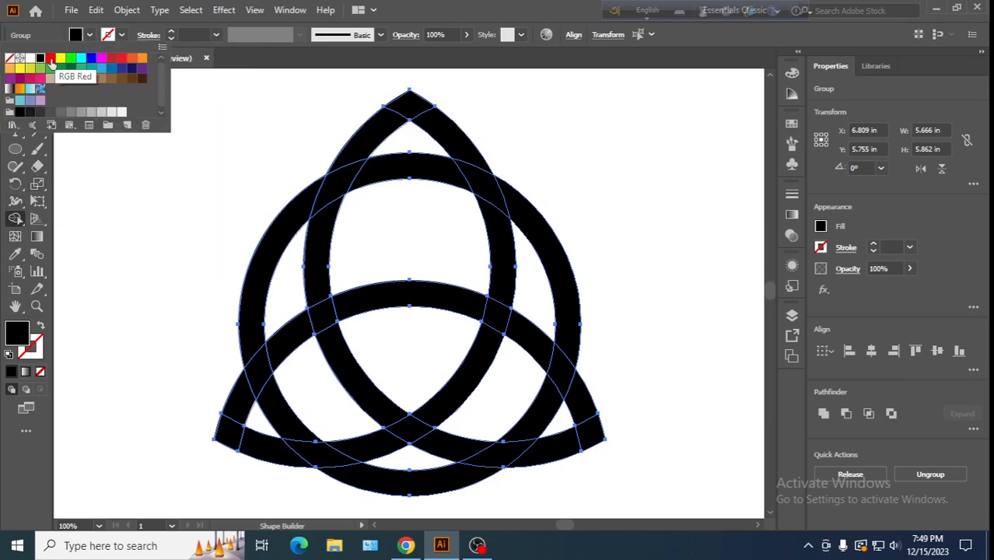
{"action": "left_click", "coordinate": [49, 58]}
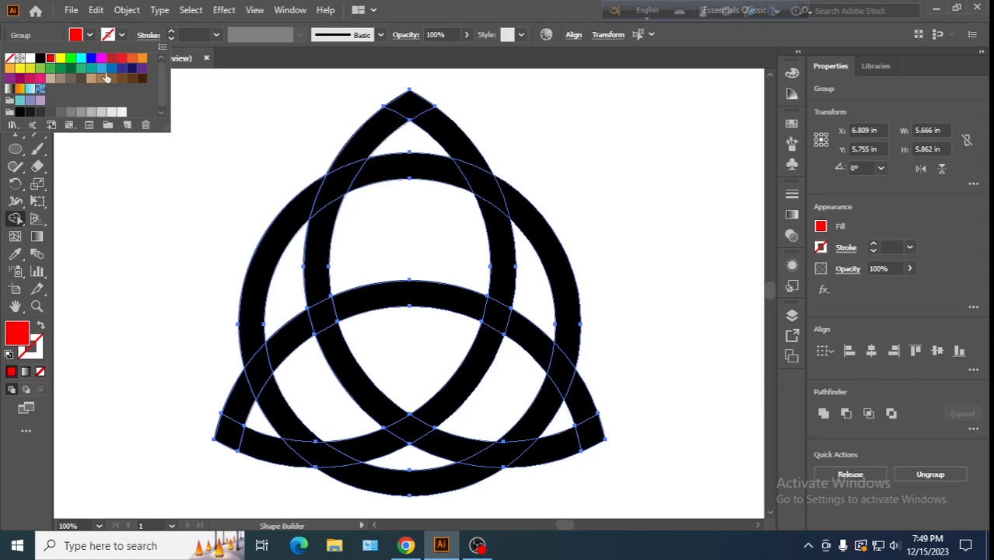
{"action": "left_click", "coordinate": [21, 225]}
{"action": "right_click", "coordinate": [23, 226]}
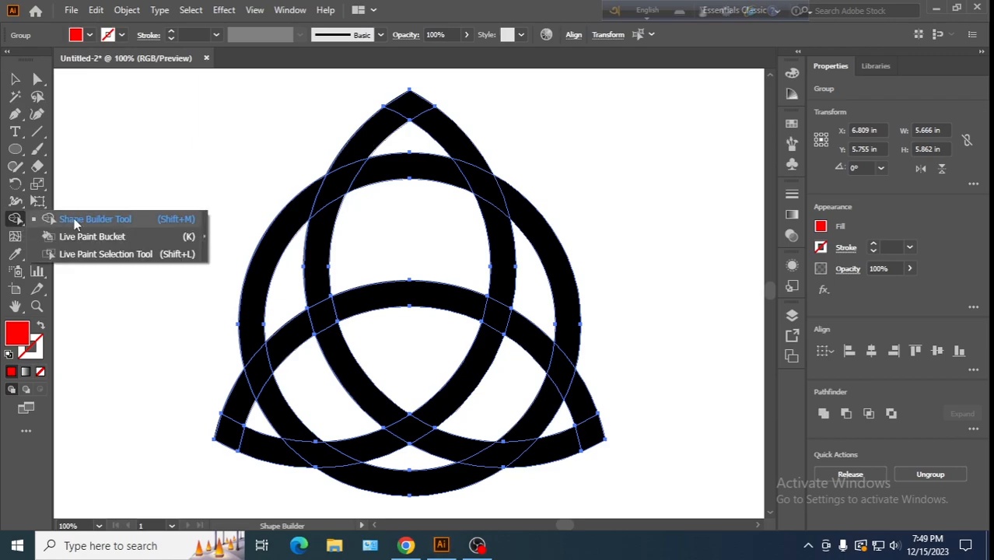
{"action": "left_click", "coordinate": [75, 221]}
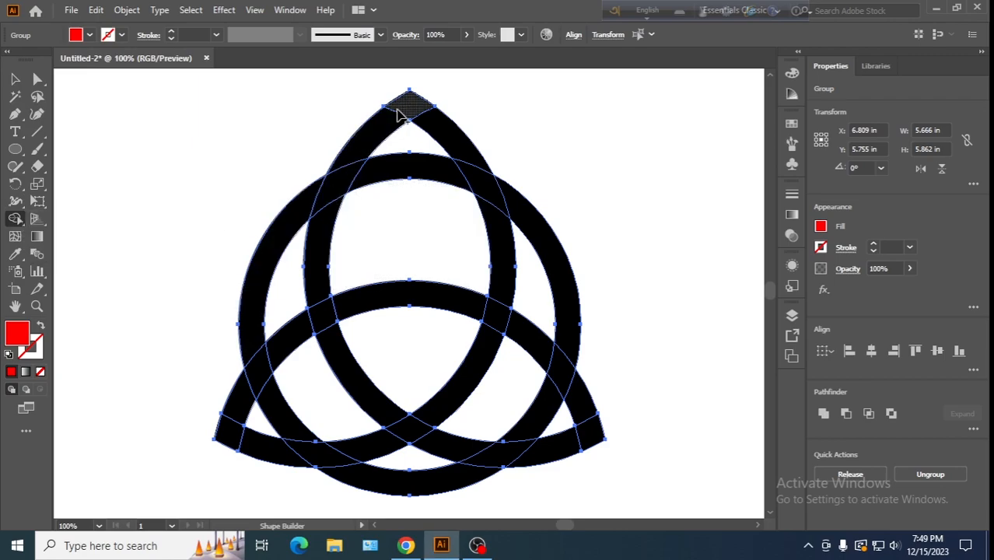
{"action": "mouse_move", "coordinate": [406, 109]}
{"action": "left_mouse_down"}
{"action": "mouse_move", "coordinate": [329, 183]}
{"action": "mouse_move", "coordinate": [328, 224]}
{"action": "left_mouse_up"}
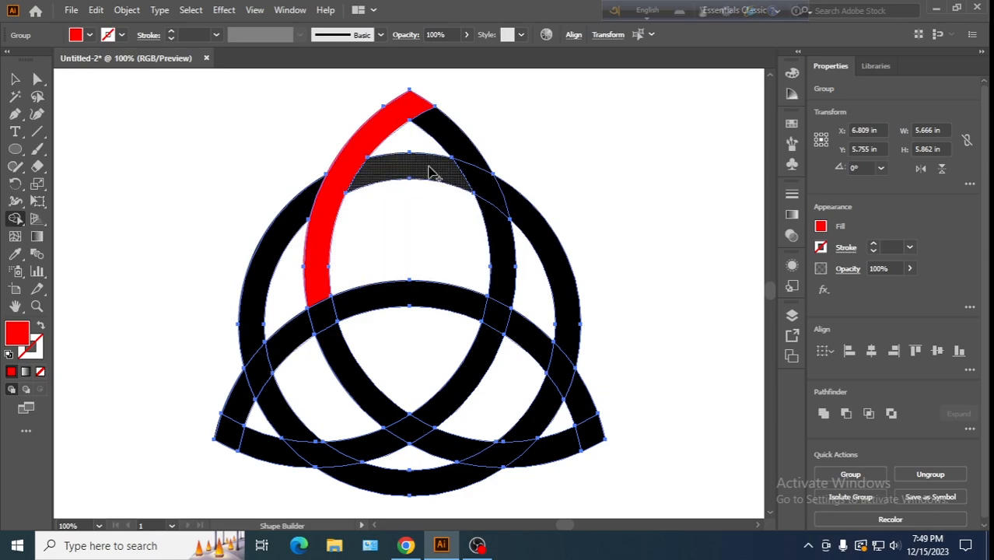
{"action": "mouse_move", "coordinate": [424, 113]}
{"action": "left_mouse_down"}
{"action": "mouse_move", "coordinate": [411, 103]}
{"action": "mouse_move", "coordinate": [434, 127]}
{"action": "left_mouse_up"}
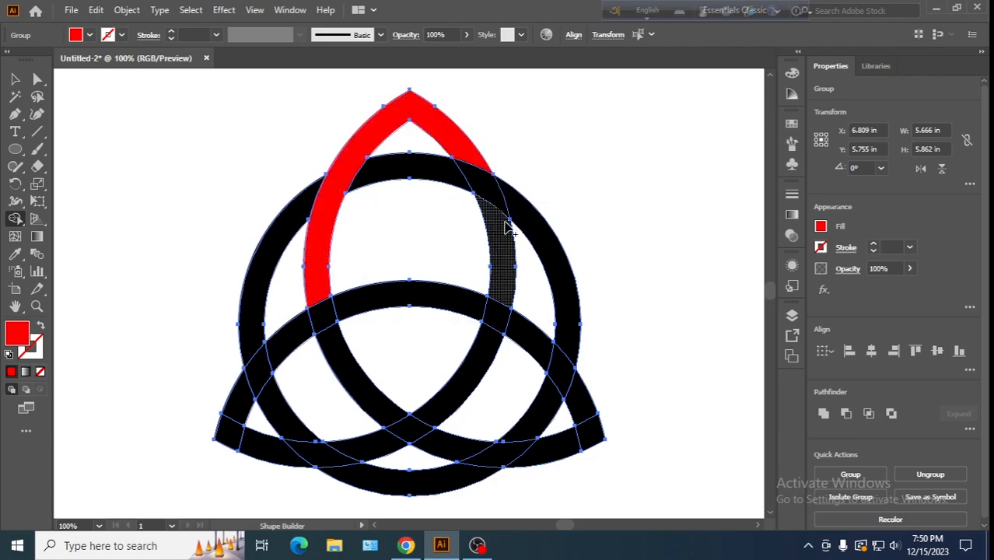
Merge the upright loop's remaining segments in red, passing over the horizontal arch on the right, under it on the left, and through the bottom crossing
{"action": "left_click", "coordinate": [502, 251]}
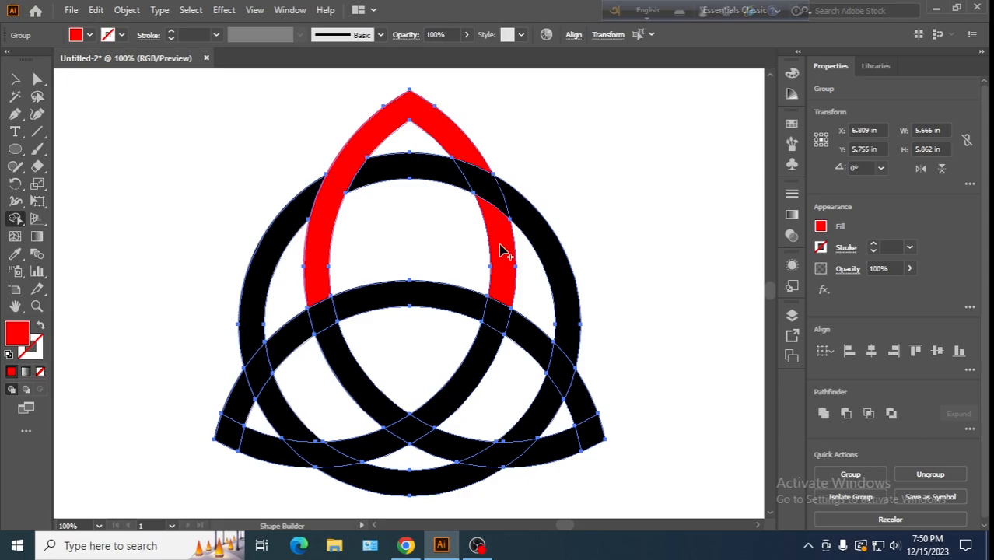
{"action": "mouse_move", "coordinate": [501, 250]}
{"action": "left_mouse_down"}
{"action": "mouse_move", "coordinate": [506, 311]}
{"action": "mouse_move", "coordinate": [490, 352]}
{"action": "left_mouse_up"}
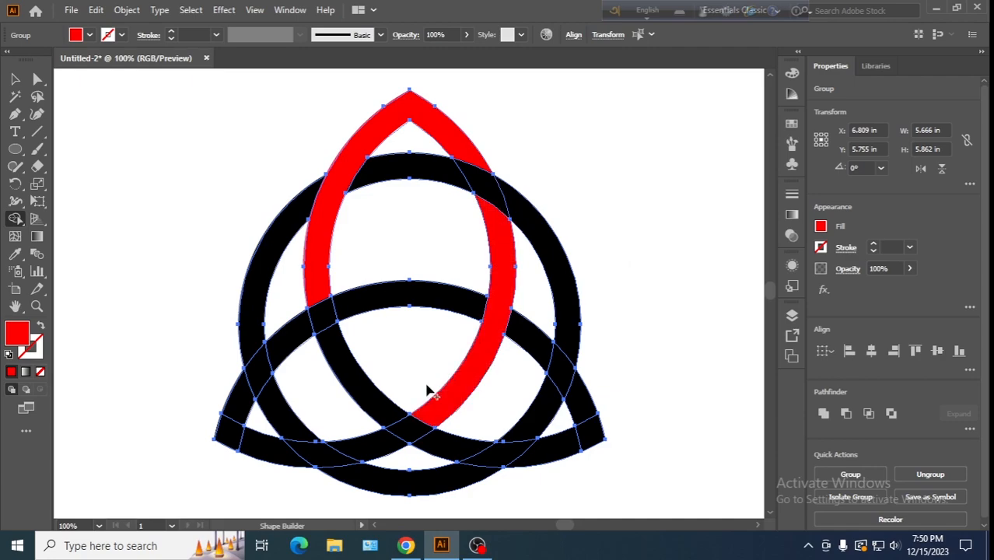
{"action": "left_click_drag", "start_coordinate": [352, 368], "coordinate": [358, 382]}
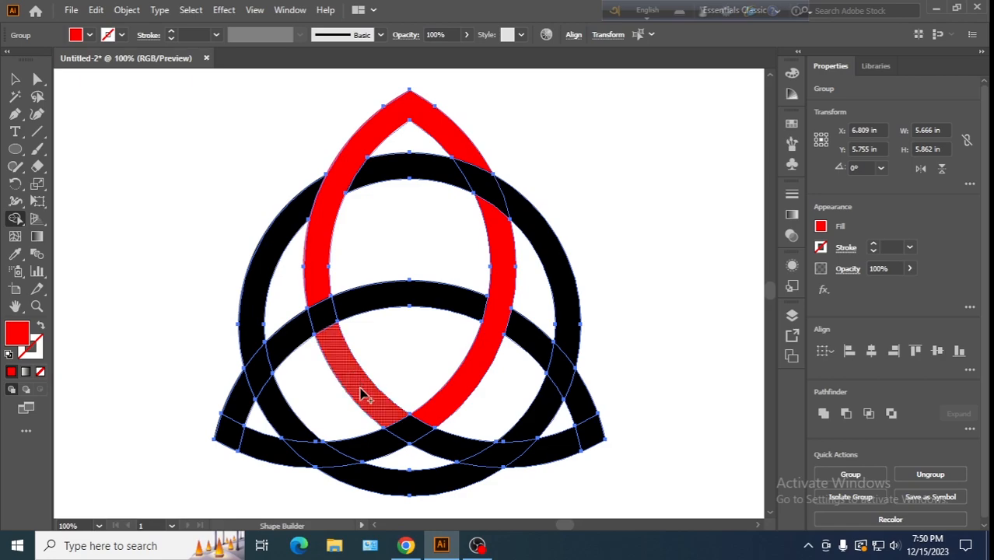
{"action": "mouse_move", "coordinate": [377, 407]}
{"action": "left_mouse_down"}
{"action": "mouse_move", "coordinate": [406, 428]}
{"action": "mouse_move", "coordinate": [413, 420]}
{"action": "left_mouse_up"}
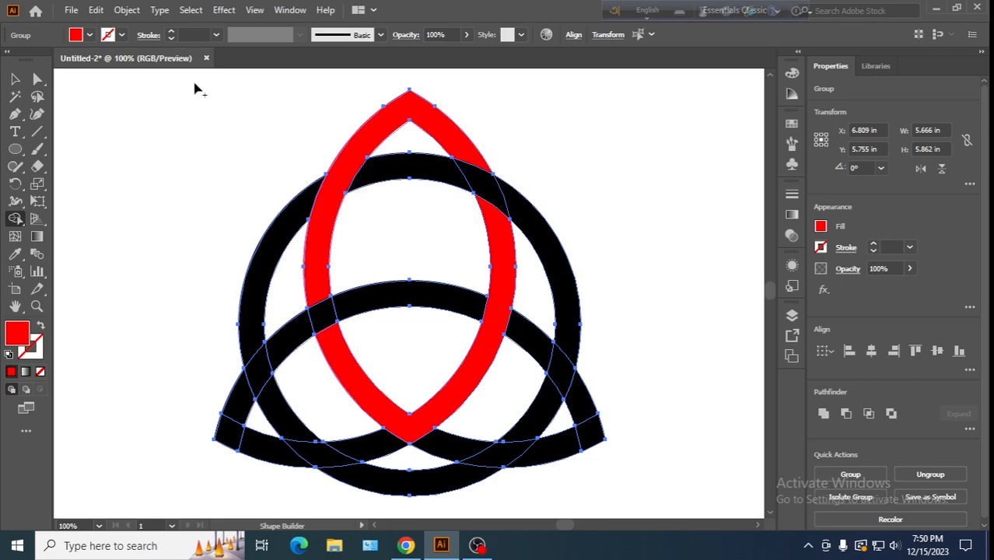
Merge the circle's segments in bright green, passing over the knot at the upper-right, left and lower-right crossings and under it at the others
{"action": "left_click", "coordinate": [78, 35]}
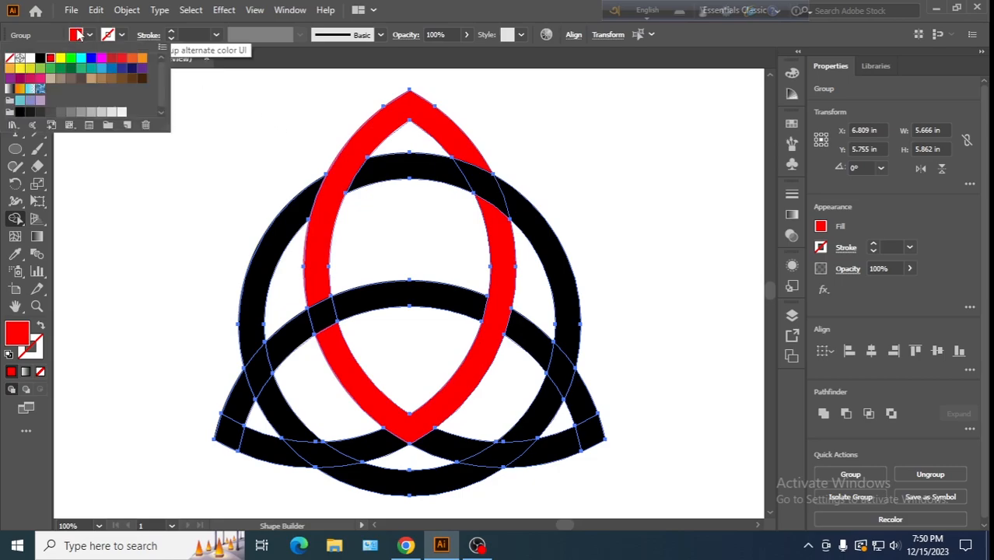
{"action": "left_click", "coordinate": [71, 59]}
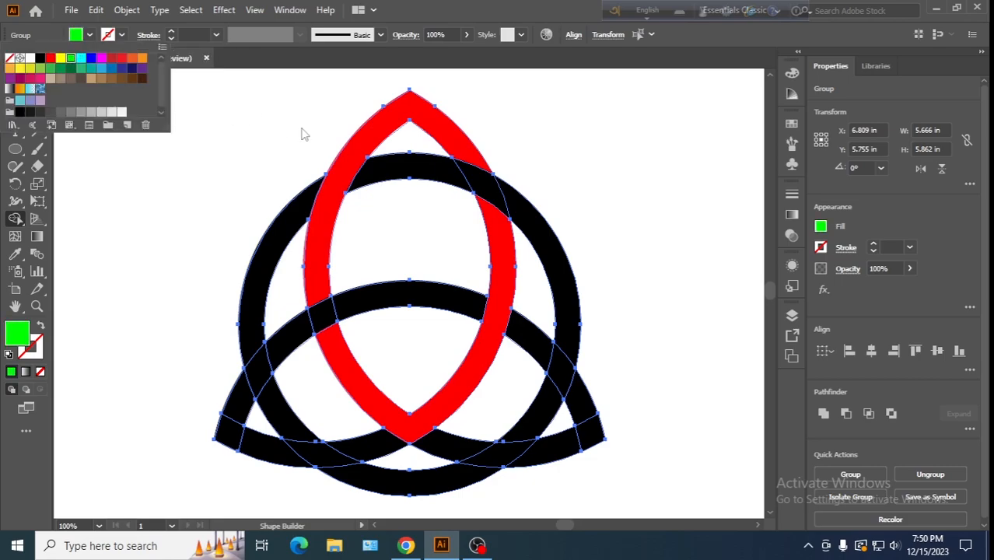
{"action": "left_click", "coordinate": [386, 174]}
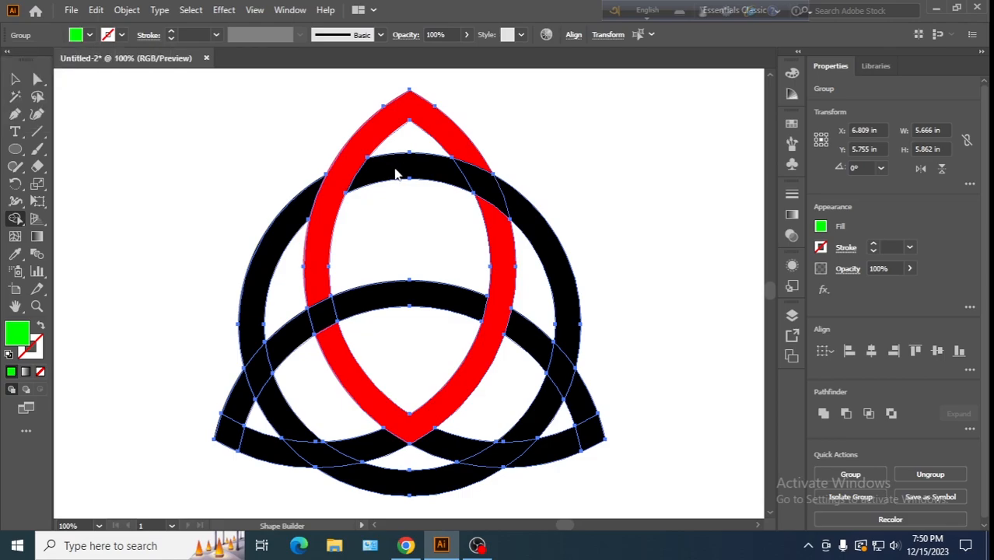
{"action": "left_click", "coordinate": [406, 171]}
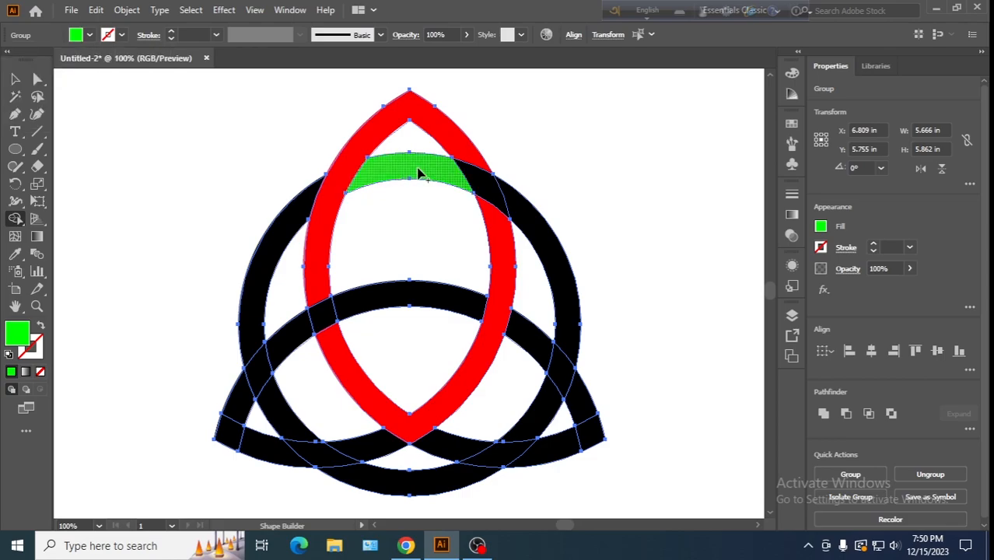
{"action": "left_click_drag", "start_coordinate": [440, 175], "coordinate": [501, 187]}
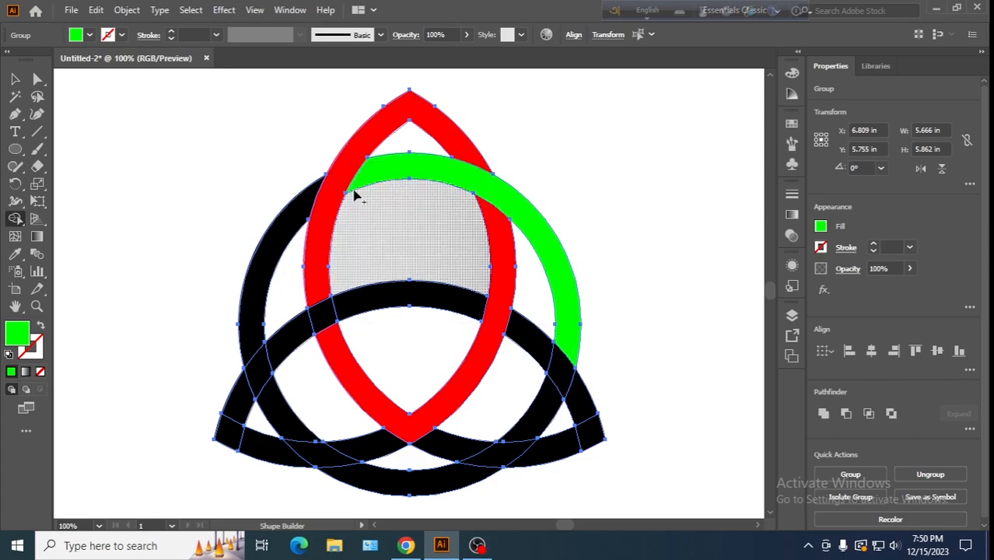
{"action": "left_click", "coordinate": [300, 220]}
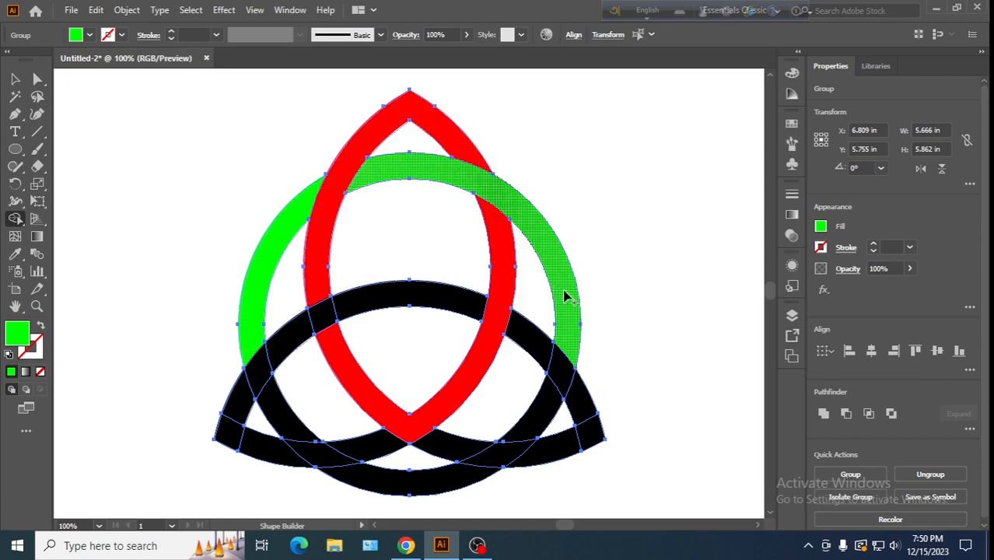
{"action": "left_click", "coordinate": [544, 415]}
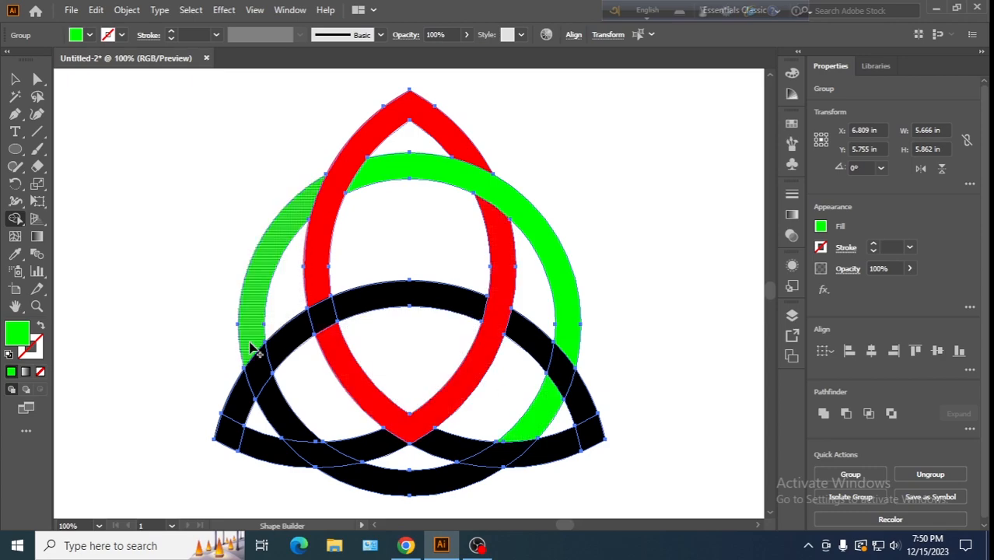
{"action": "left_click_drag", "start_coordinate": [259, 372], "coordinate": [270, 393]}
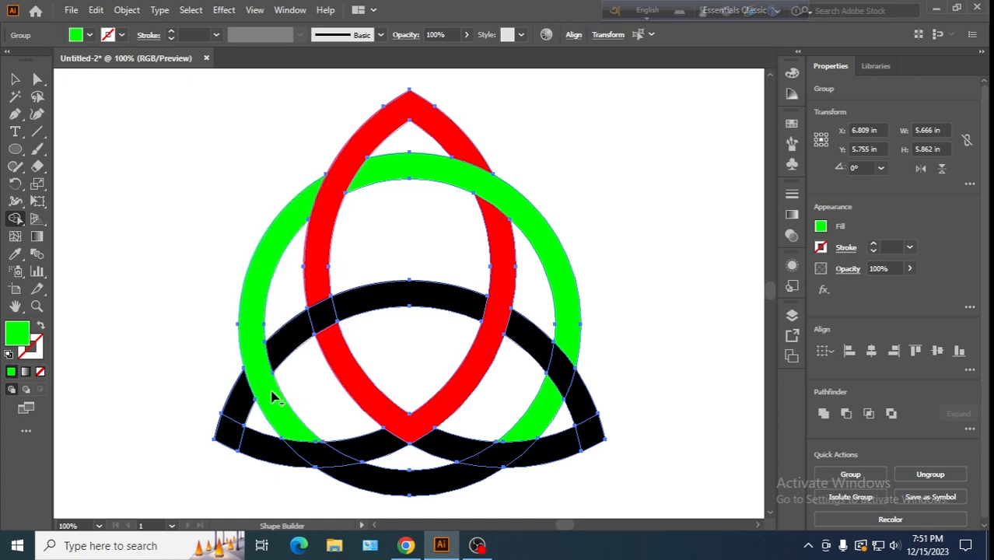
{"action": "left_click", "coordinate": [370, 486]}
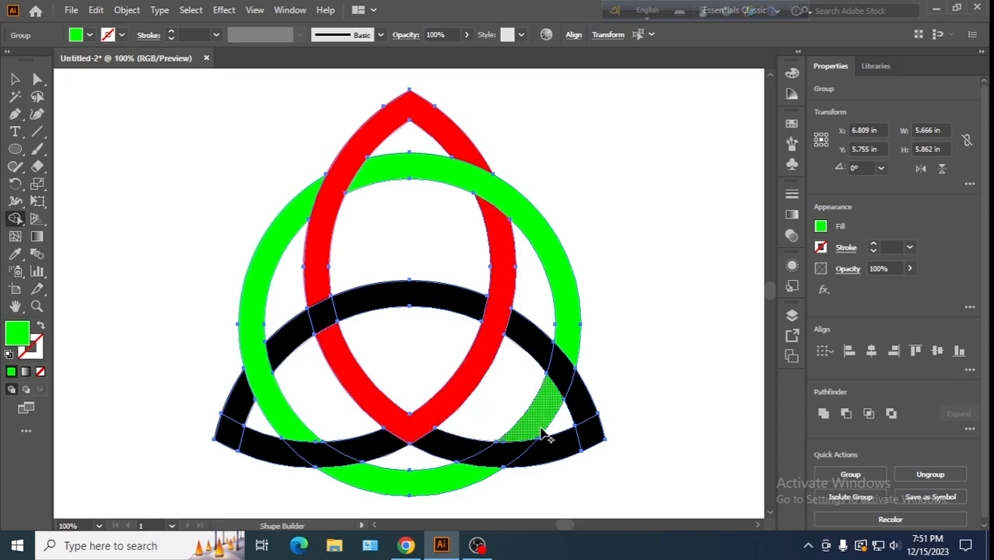
{"action": "left_click_drag", "start_coordinate": [535, 428], "coordinate": [470, 474]}
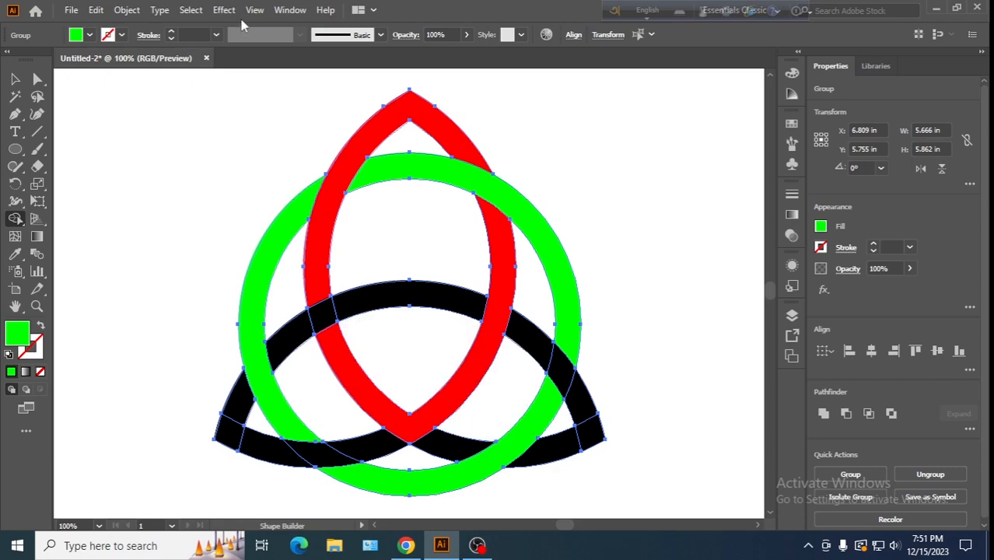
Merge the remaining black arcs in RGB Blue, over the red loop's left crossing and the circle's right and lower-left crossings, and deselect the artwork
{"action": "left_click", "coordinate": [82, 35]}
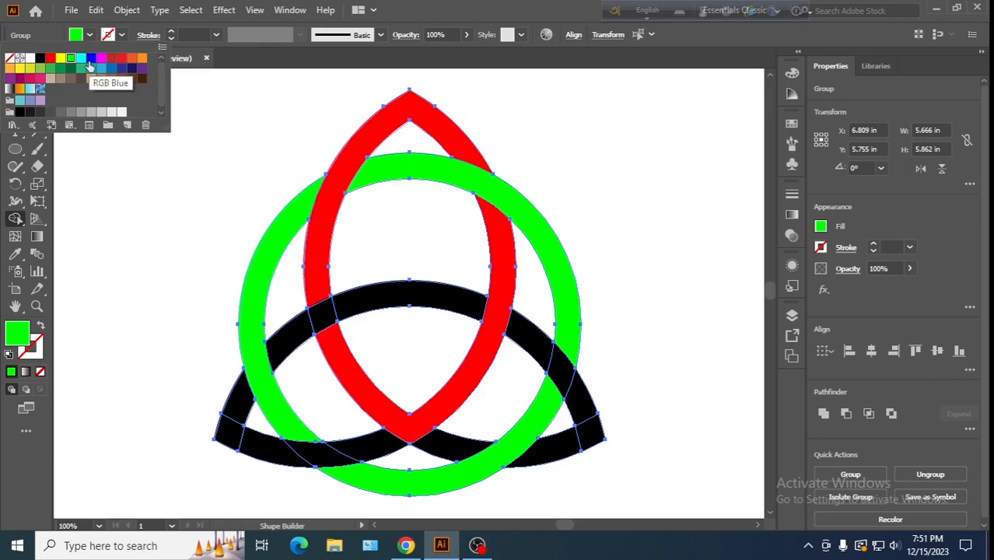
{"action": "left_click", "coordinate": [90, 59]}
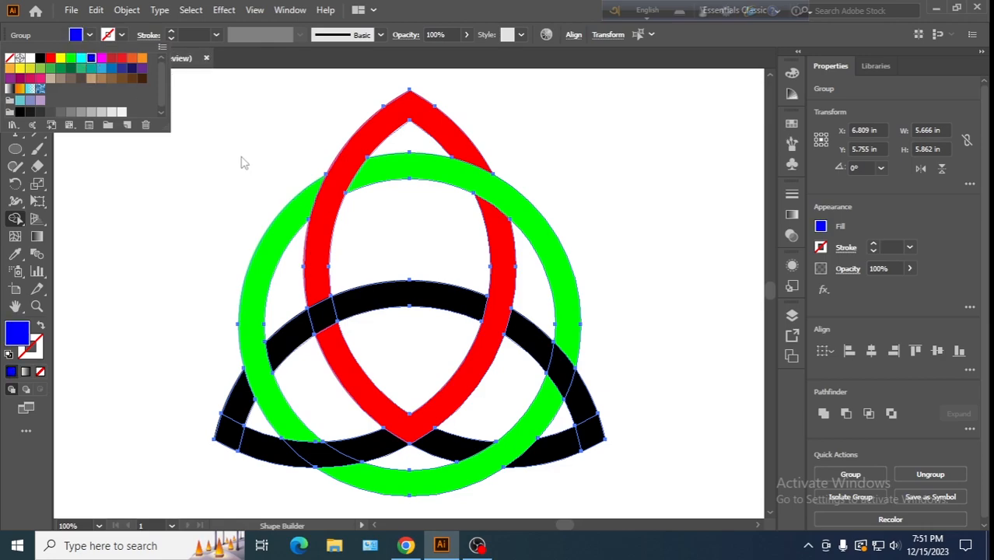
{"action": "left_click", "coordinate": [377, 299]}
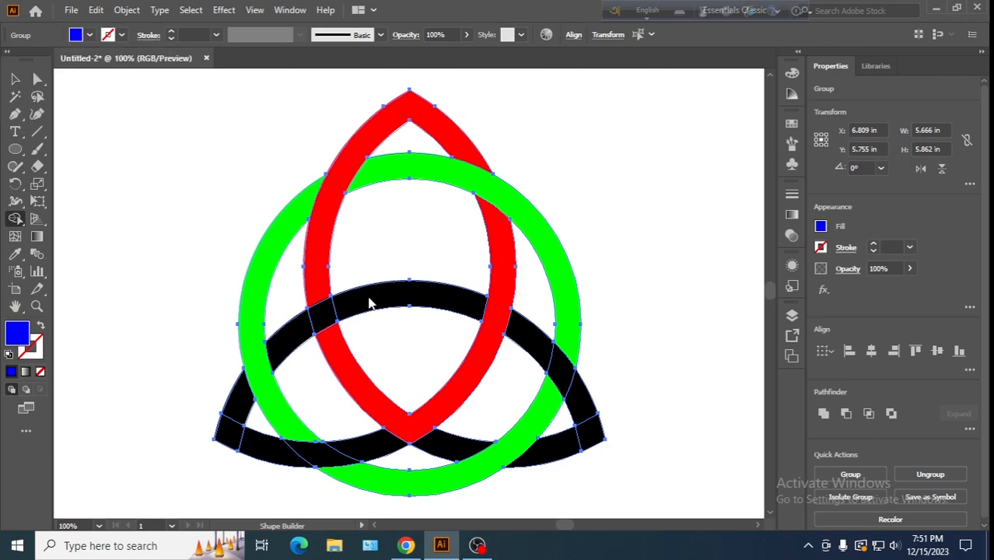
{"action": "left_click", "coordinate": [393, 300]}
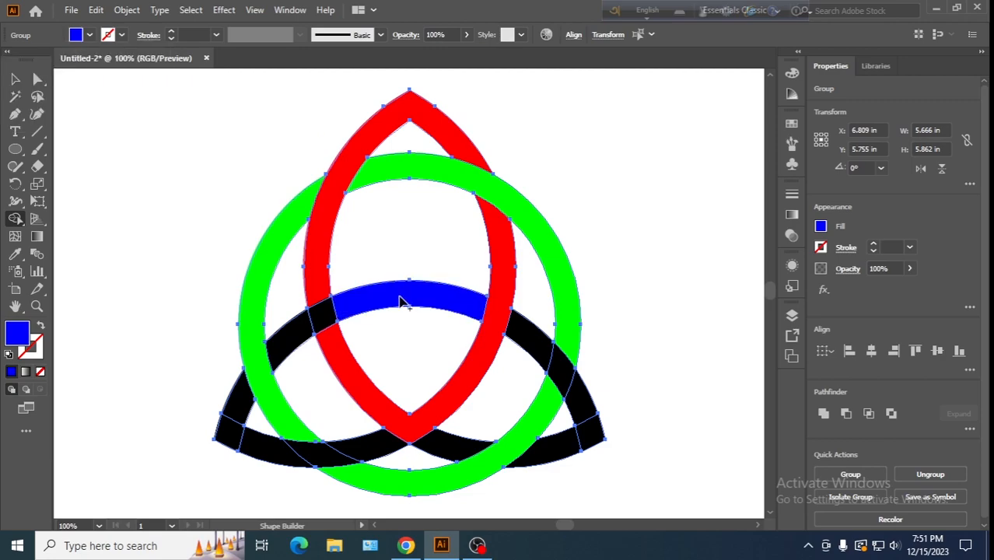
{"action": "left_click", "coordinate": [305, 327]}
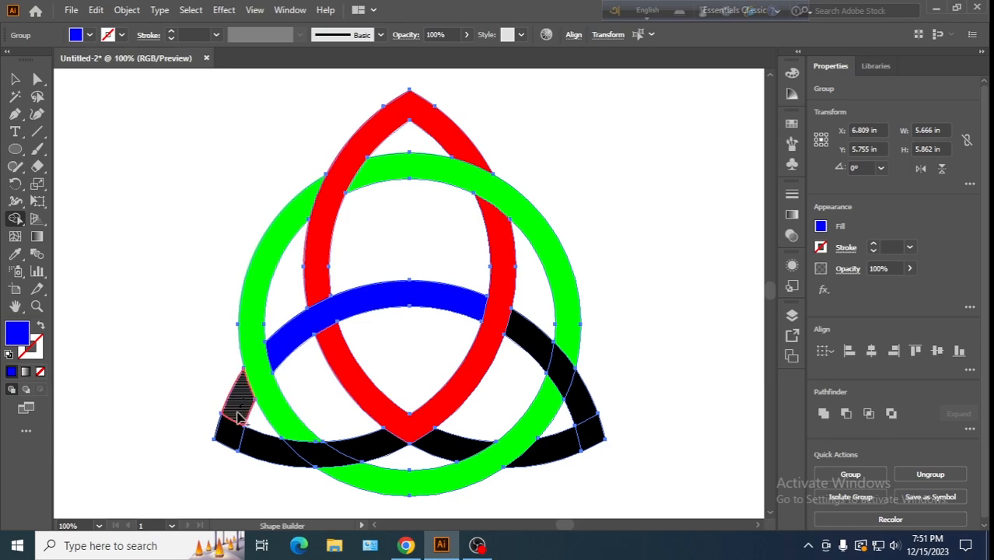
{"action": "mouse_move", "coordinate": [233, 431]}
{"action": "left_mouse_down"}
{"action": "mouse_move", "coordinate": [291, 458]}
{"action": "mouse_move", "coordinate": [357, 452]}
{"action": "left_mouse_up"}
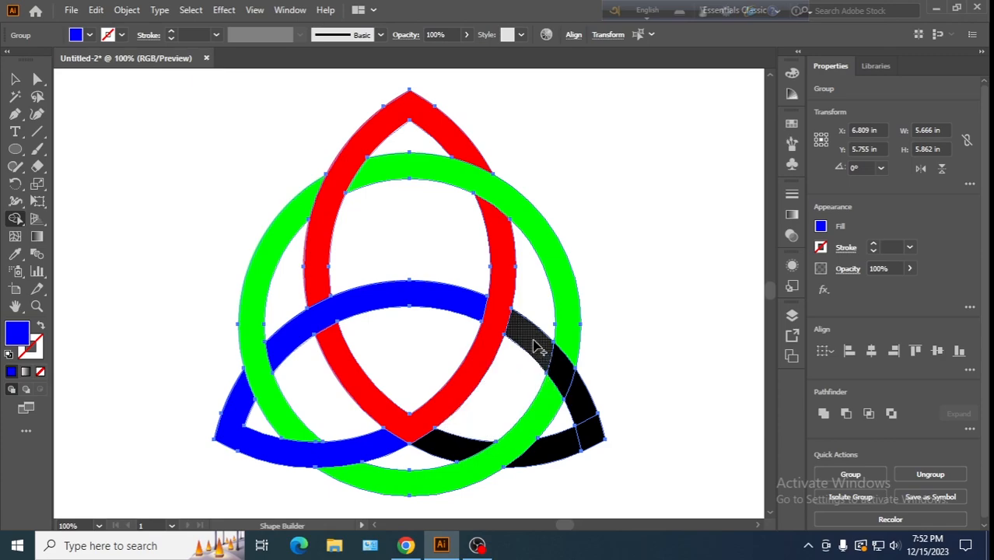
{"action": "mouse_move", "coordinate": [536, 347]}
{"action": "left_mouse_down"}
{"action": "mouse_move", "coordinate": [591, 430]}
{"action": "mouse_move", "coordinate": [533, 451]}
{"action": "left_mouse_up"}
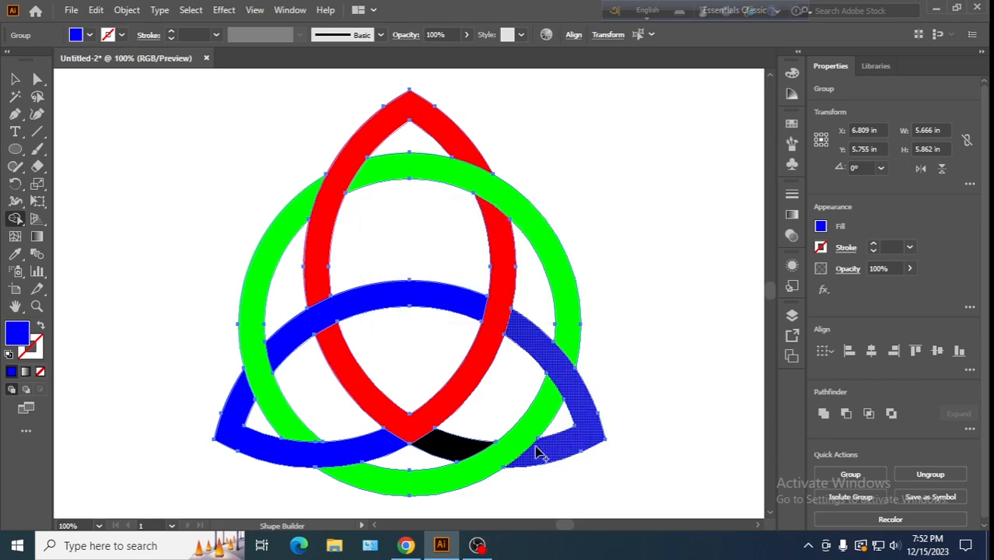
{"action": "left_click", "coordinate": [441, 450]}
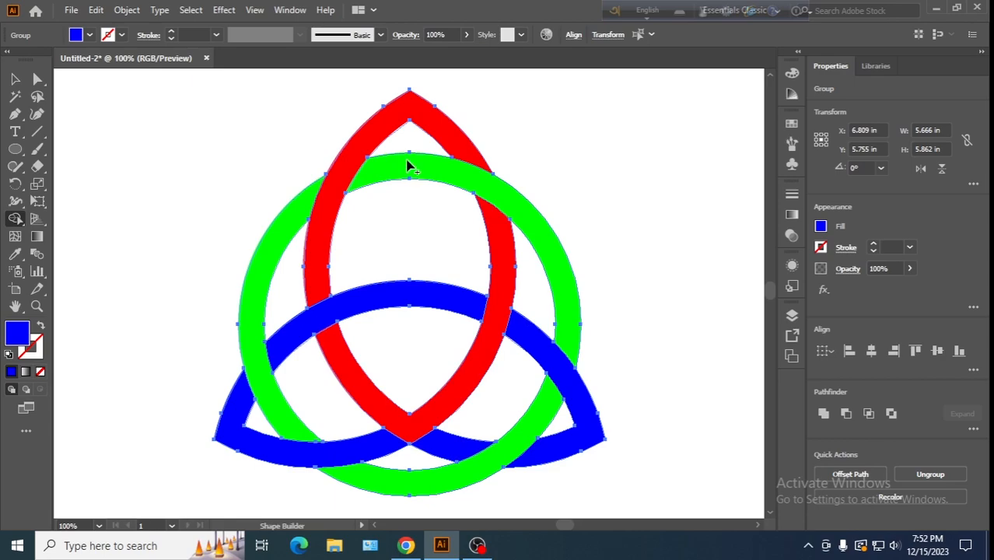
{"action": "left_click", "coordinate": [24, 80]}
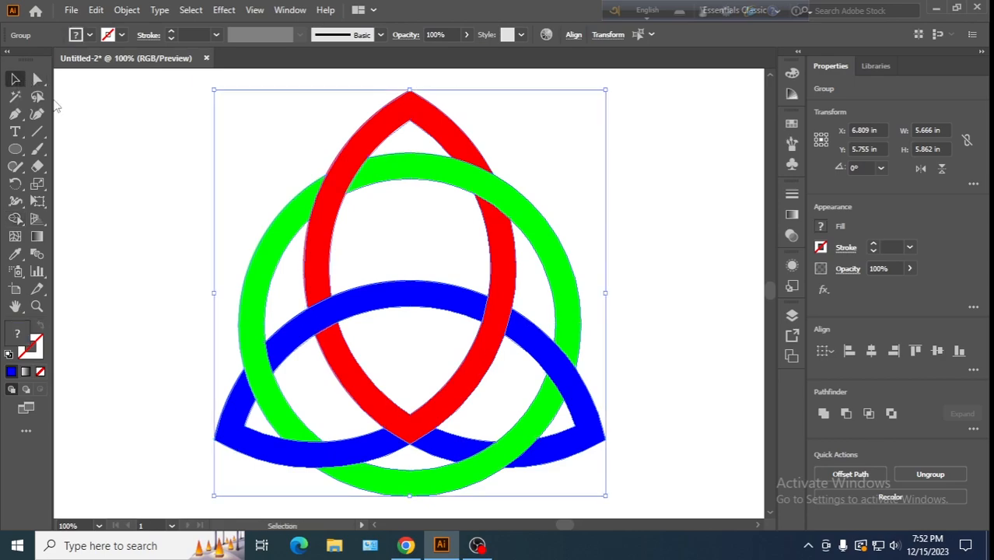
{"action": "left_click", "coordinate": [158, 167]}
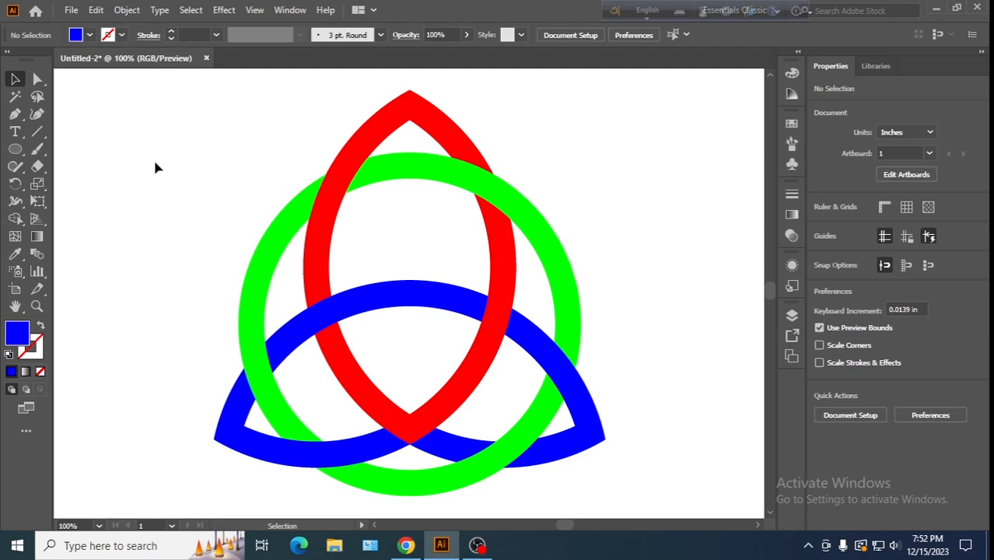
Select the whole interlaced knot and circle artwork with the Selection tool
{"action": "key", "text": "ctrl+minus"}
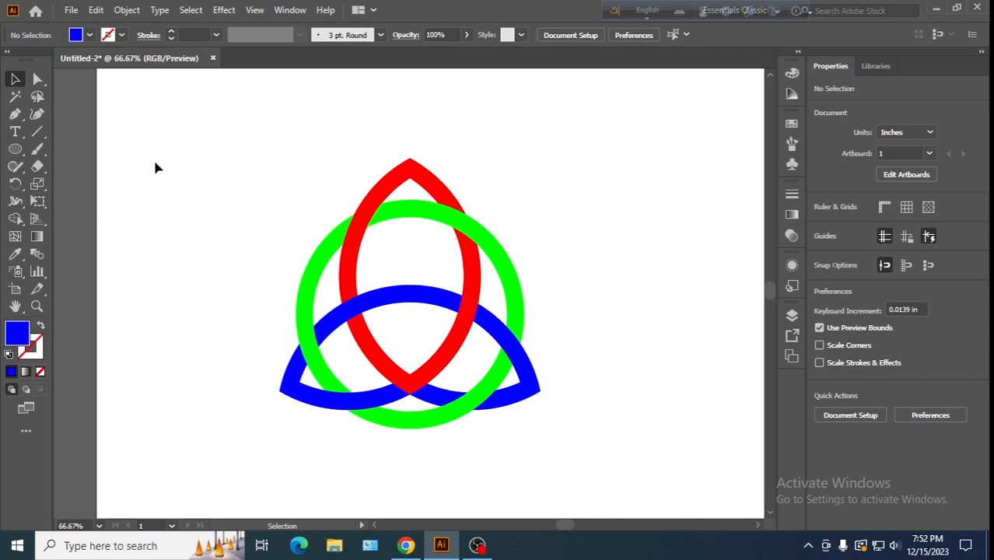
{"action": "left_click_drag", "start_coordinate": [187, 131], "coordinate": [575, 431]}
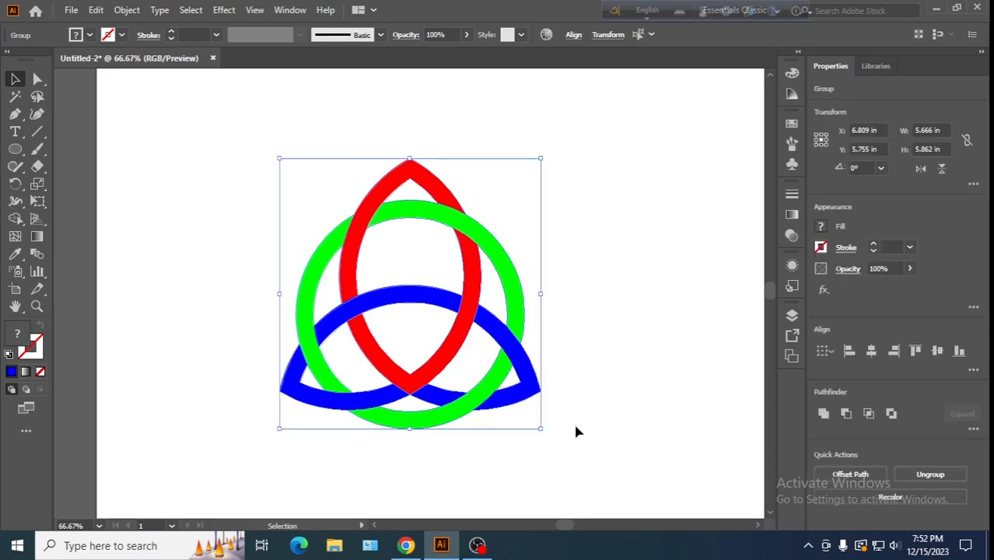
{"action": "key", "text": "v"}
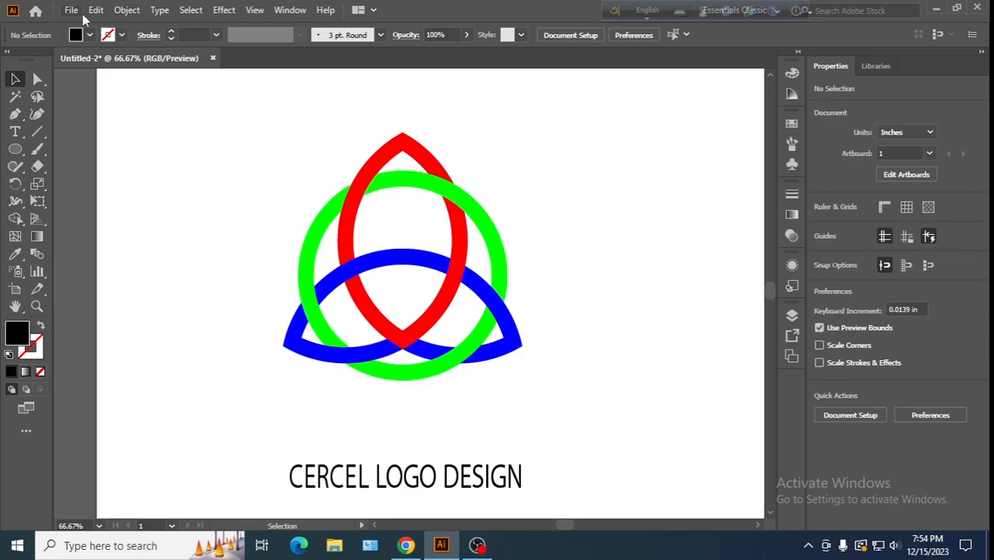
Export the logo design to New Volume (F:) as a JPEG file named CERCEL LOGO SR, without using artboards
{"action": "left_click", "coordinate": [75, 11]}
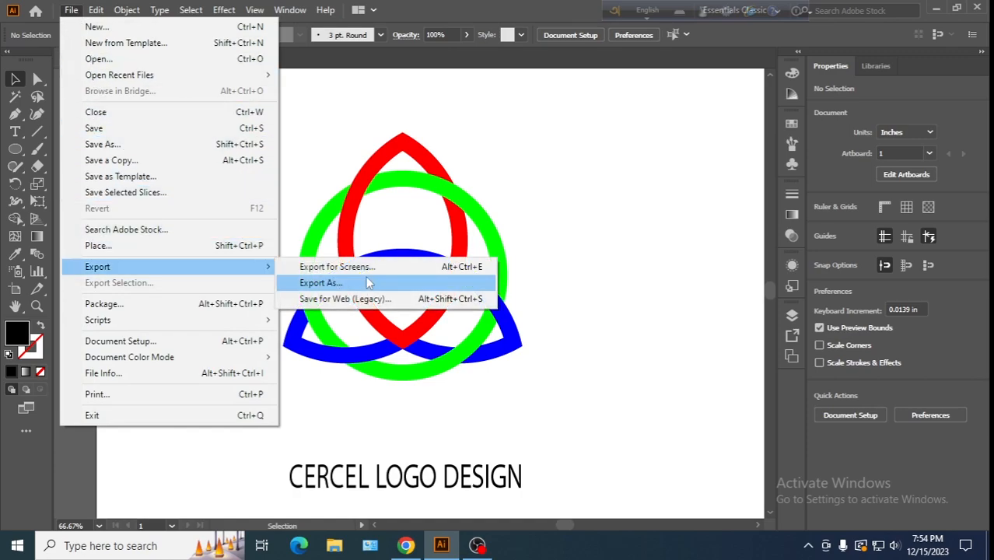
{"action": "left_click", "coordinate": [368, 284]}
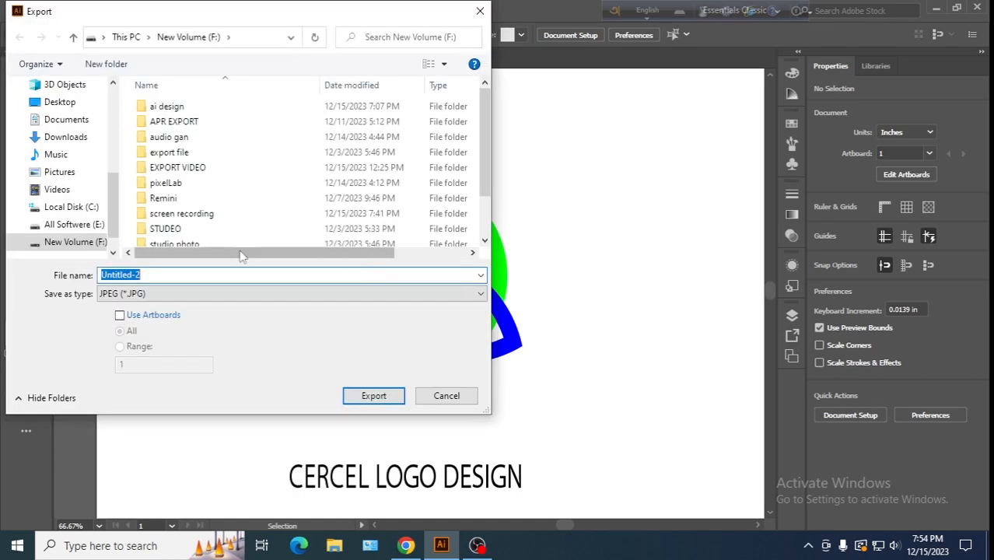
{"action": "left_click", "coordinate": [89, 242]}
{"action": "left_click", "coordinate": [169, 105]}
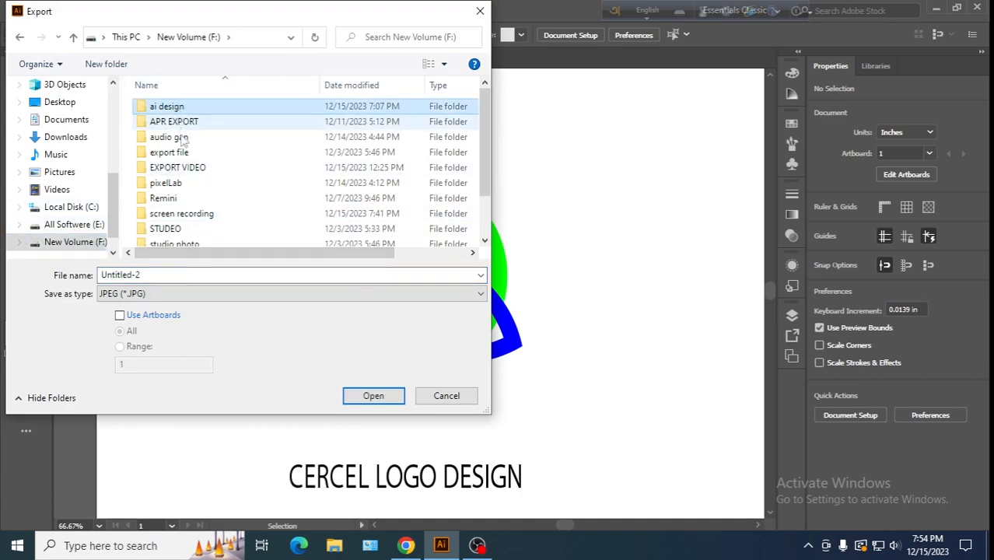
{"action": "left_click", "coordinate": [175, 276]}
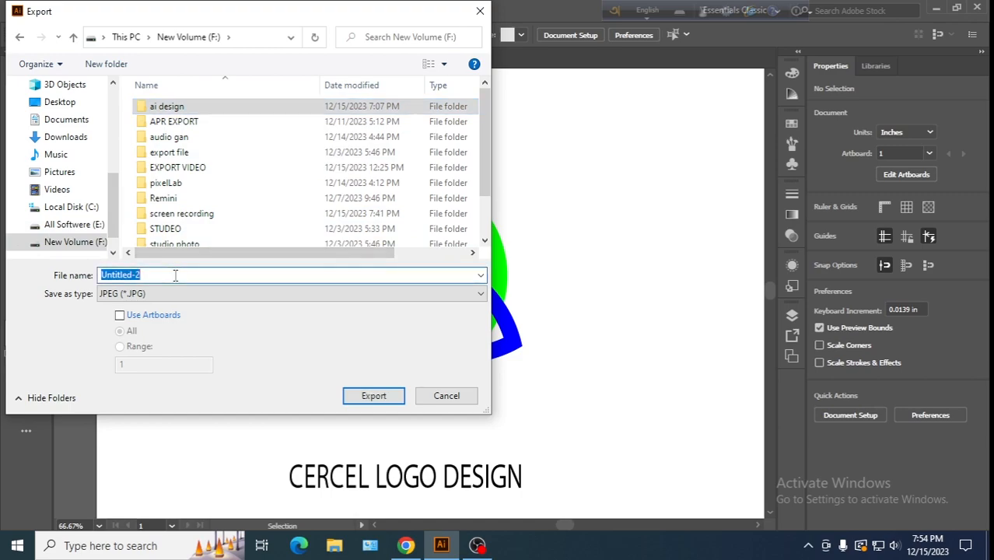
{"action": "type", "text": "CERCE"}
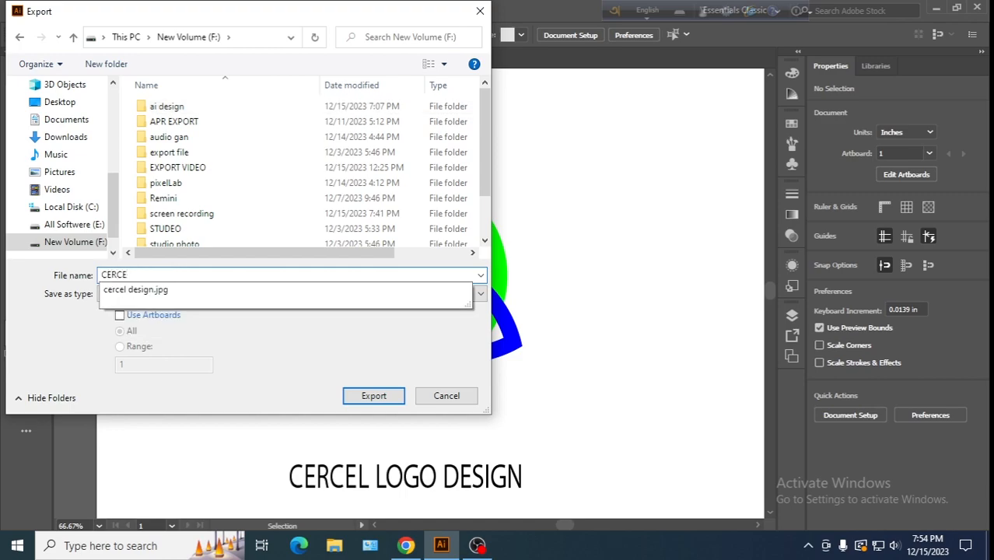
{"action": "type", "text": "L LO"}
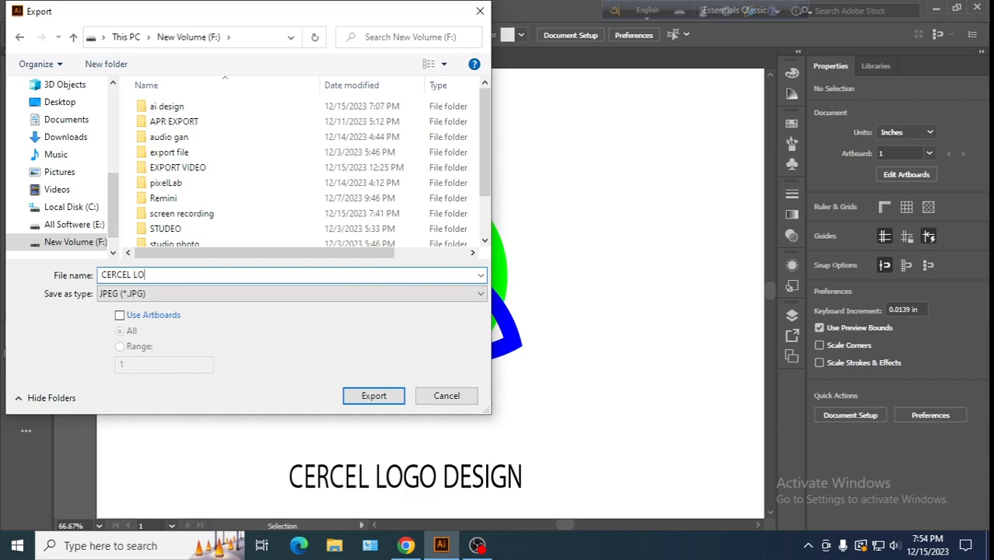
{"action": "type", "text": "GO SR"}
{"action": "left_click", "coordinate": [337, 294]}
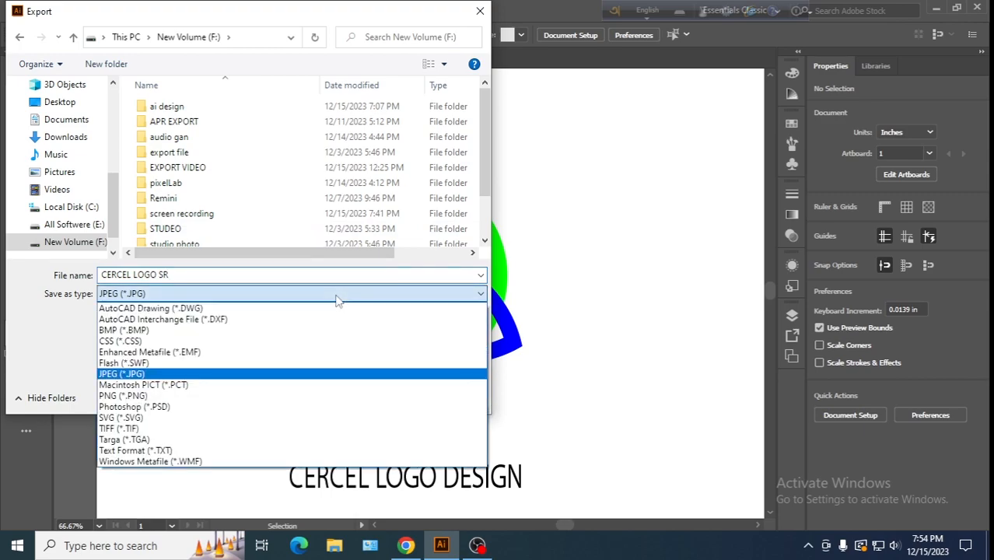
{"action": "left_click", "coordinate": [187, 376]}
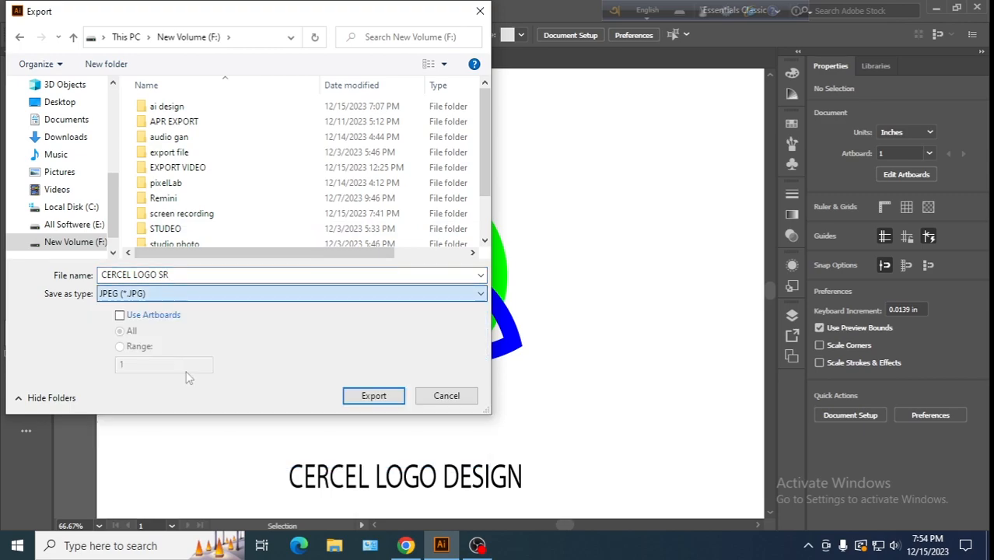
{"action": "left_click", "coordinate": [362, 400]}
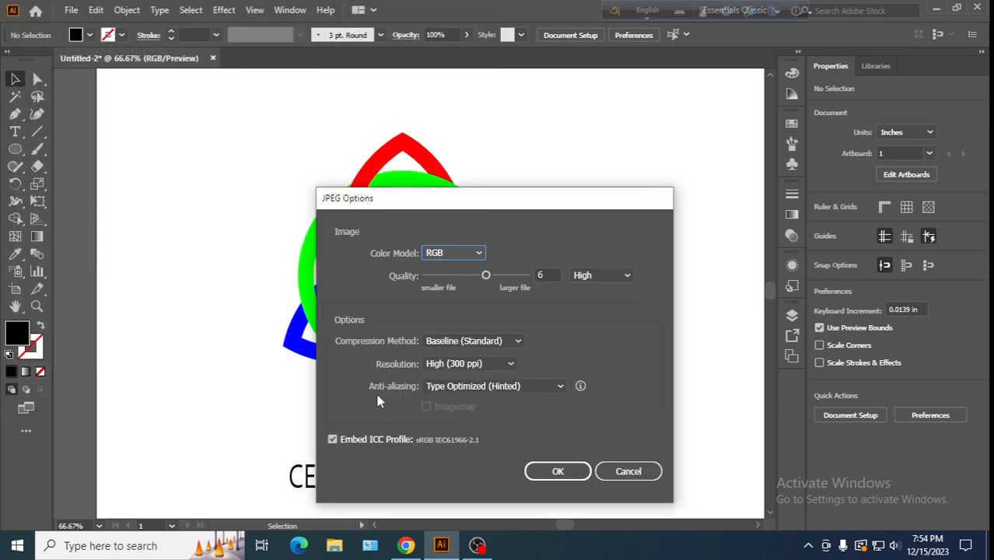
Set the JPEG resolution to High (300 ppi) and complete the export
{"action": "left_click", "coordinate": [508, 362]}
{"action": "left_click", "coordinate": [479, 413]}
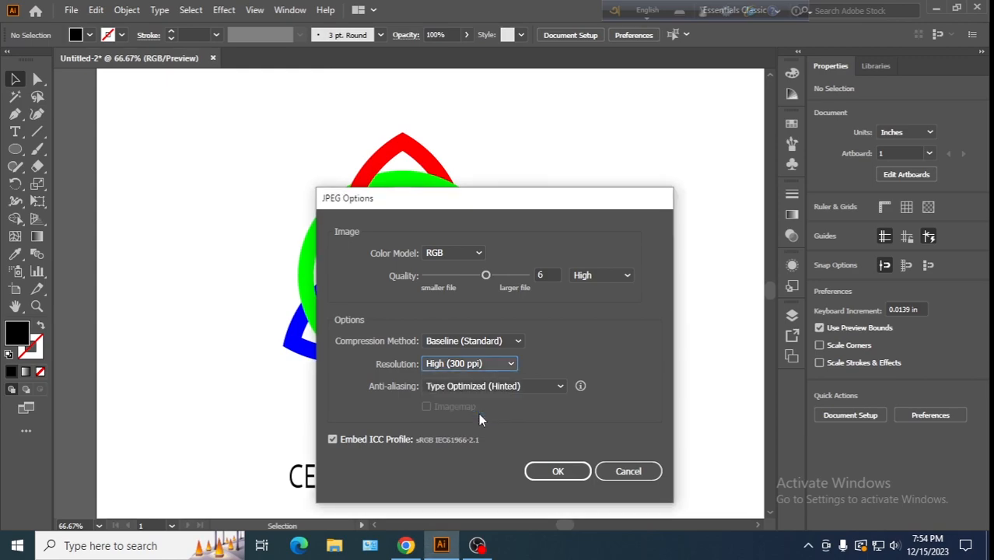
{"action": "left_click", "coordinate": [557, 473]}
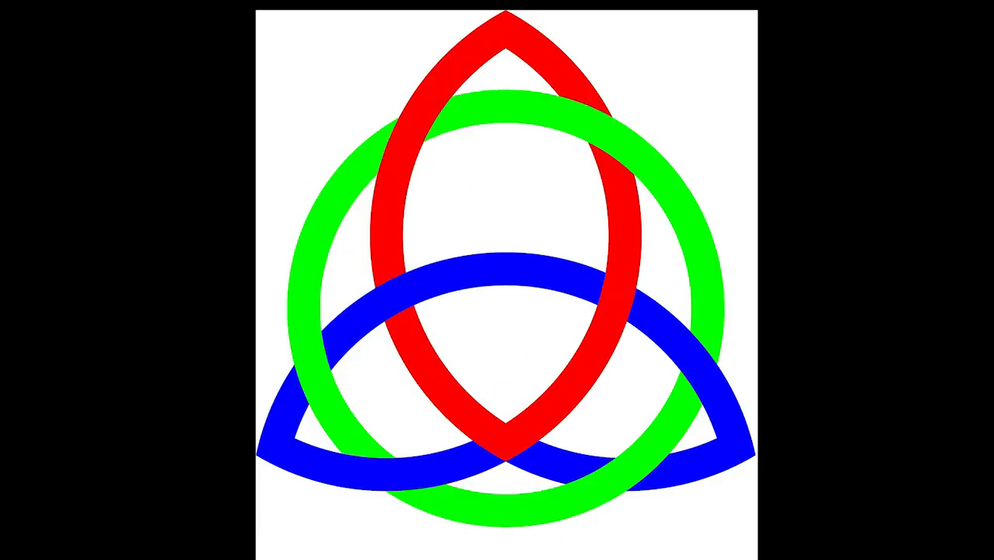